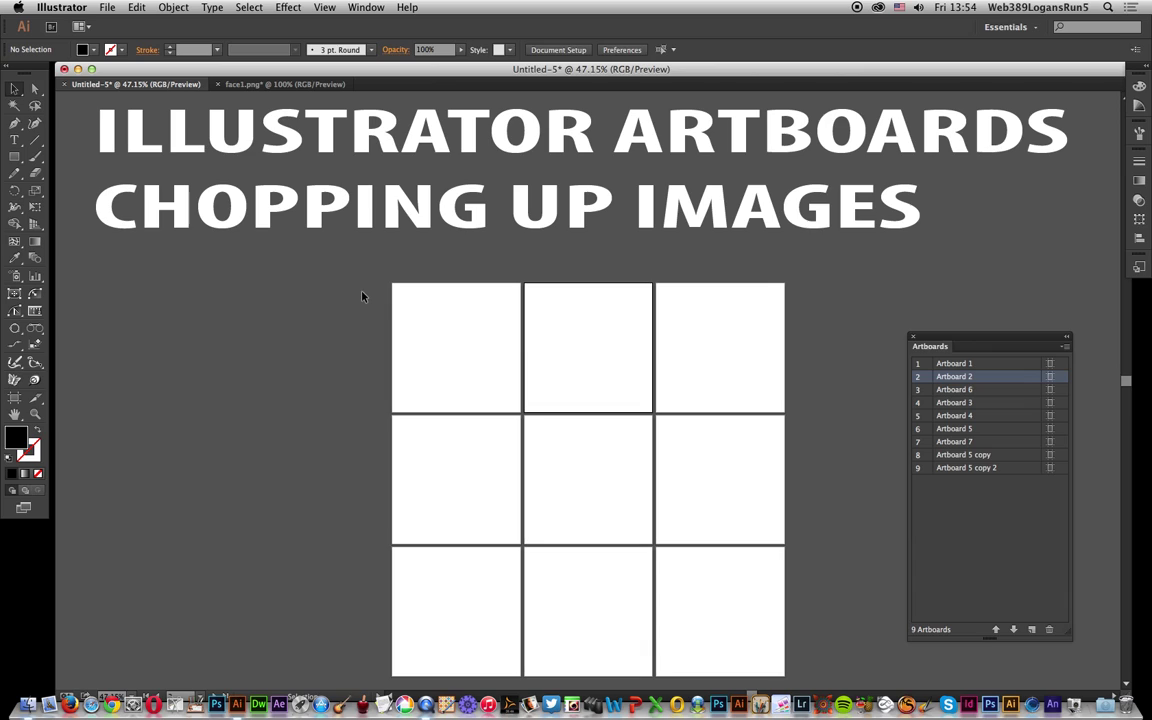
Copy the face image from the face1.png document
{"action": "left_click", "coordinate": [255, 86]}
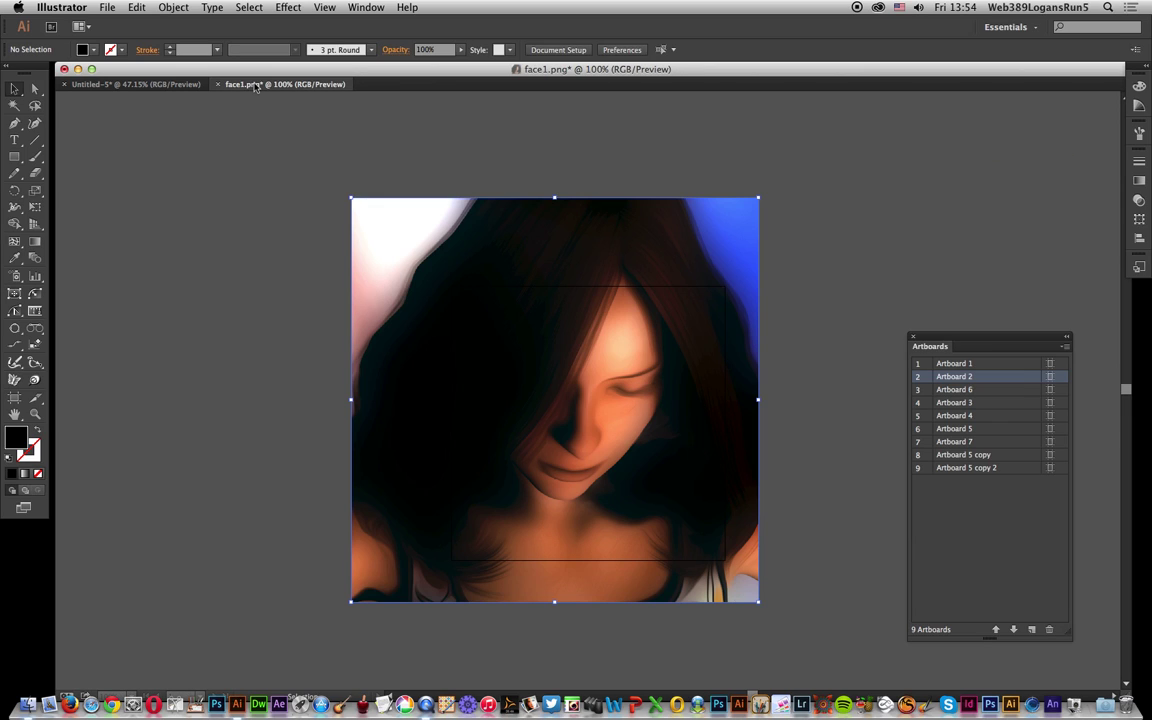
{"action": "left_click", "coordinate": [134, 7]}
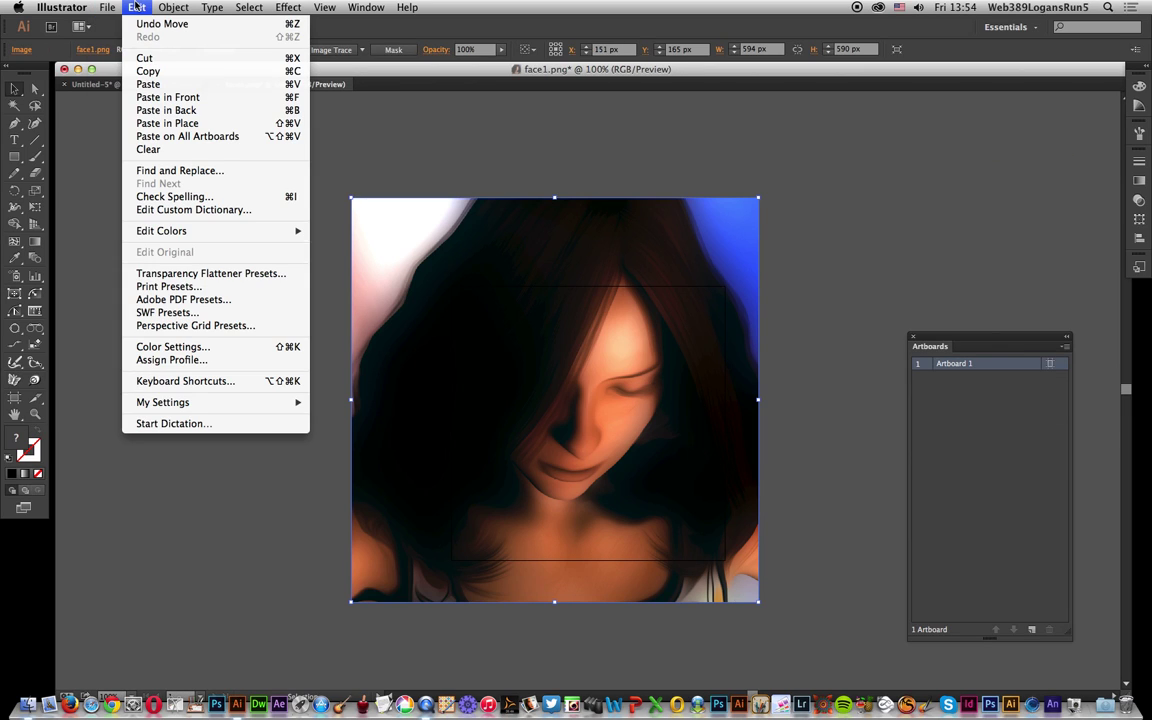
{"action": "left_click", "coordinate": [147, 72]}
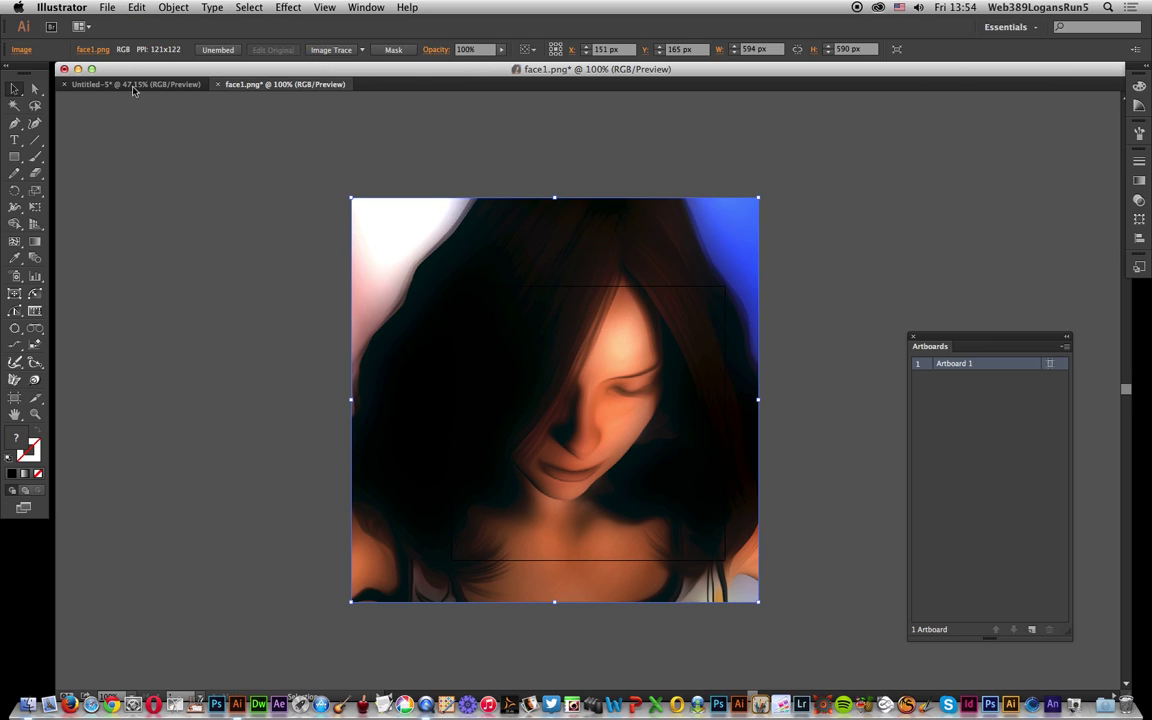
Paste the face image into Untitled-5 and drag it over the 3×3 artboard grid
{"action": "left_click", "coordinate": [120, 83]}
{"action": "left_click", "coordinate": [132, 7]}
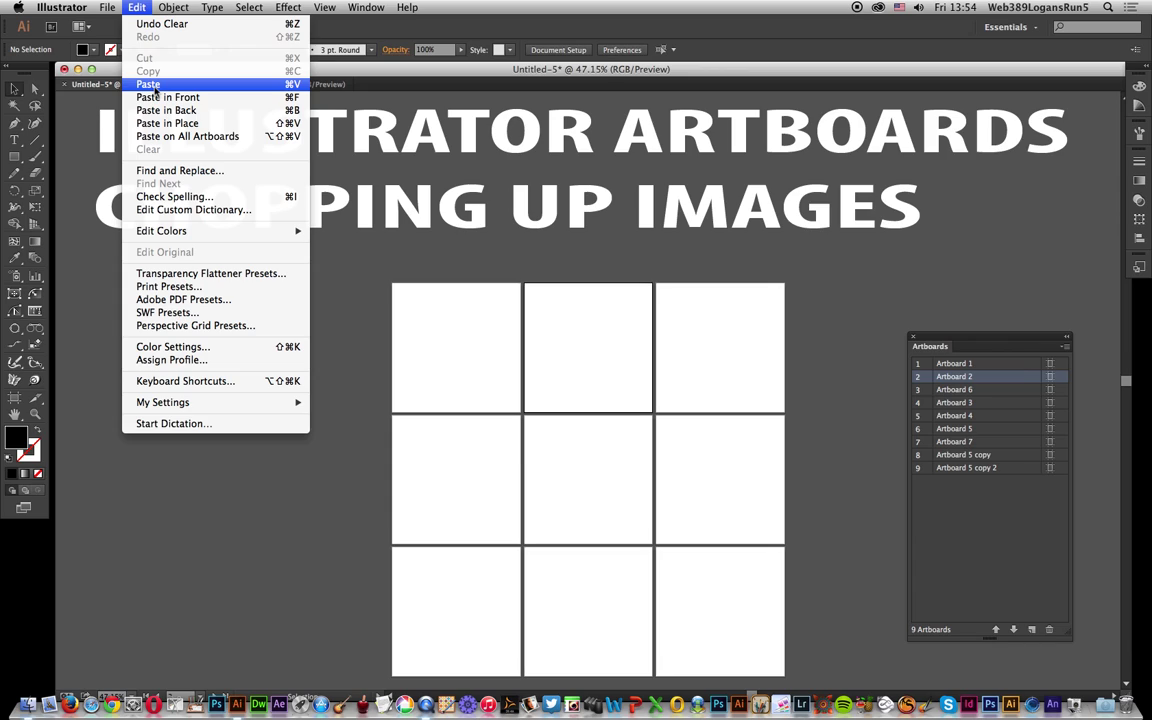
{"action": "left_click", "coordinate": [148, 84]}
{"action": "left_click_drag", "start_coordinate": [528, 315], "coordinate": [795, 684]}
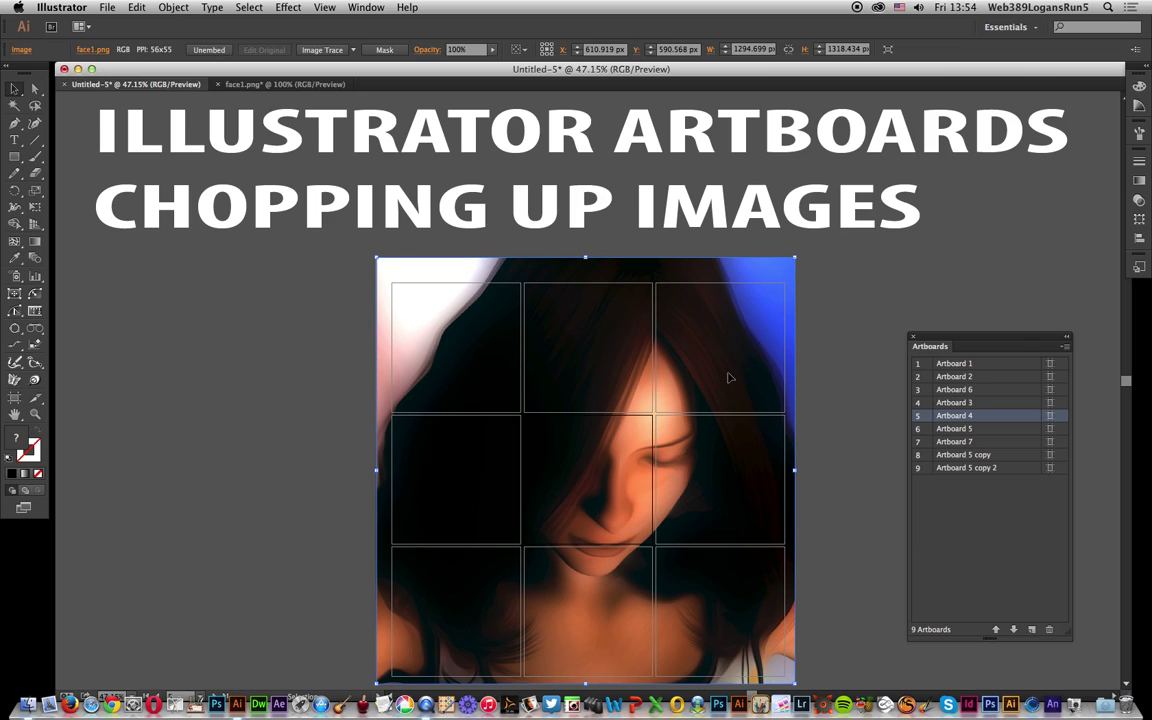
Set up a File > Export into the Desktop's PNG folder with the file name pic1
{"action": "left_click", "coordinate": [106, 8]}
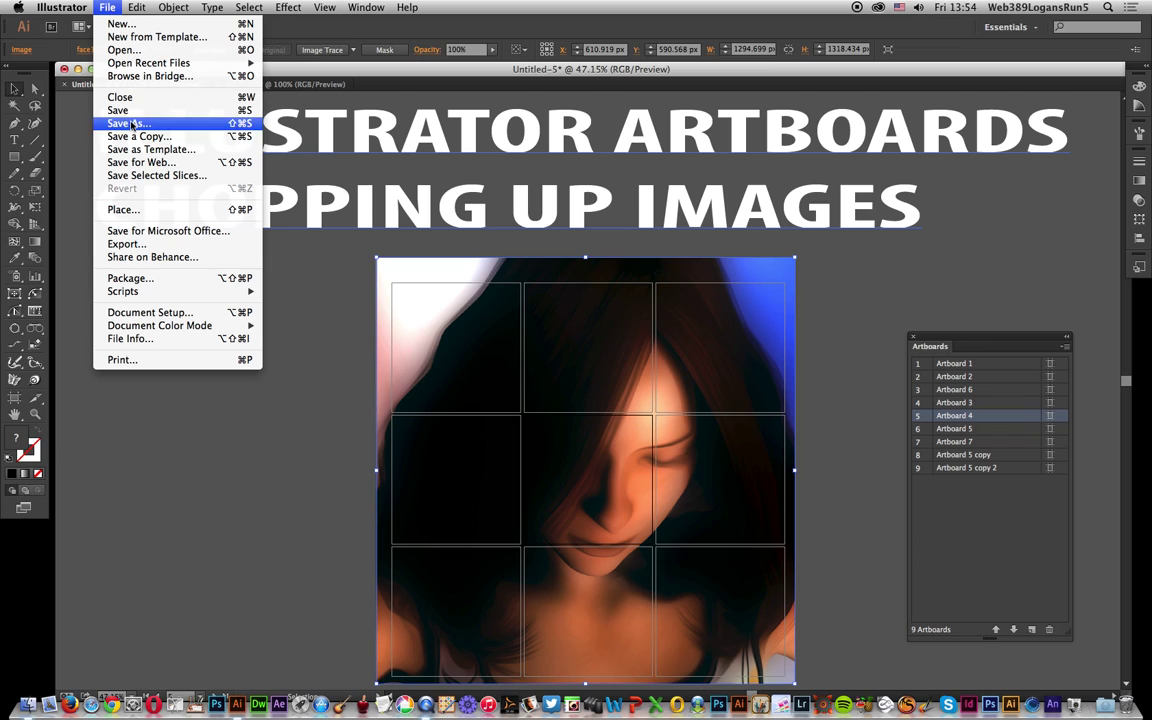
{"action": "left_click", "coordinate": [135, 246]}
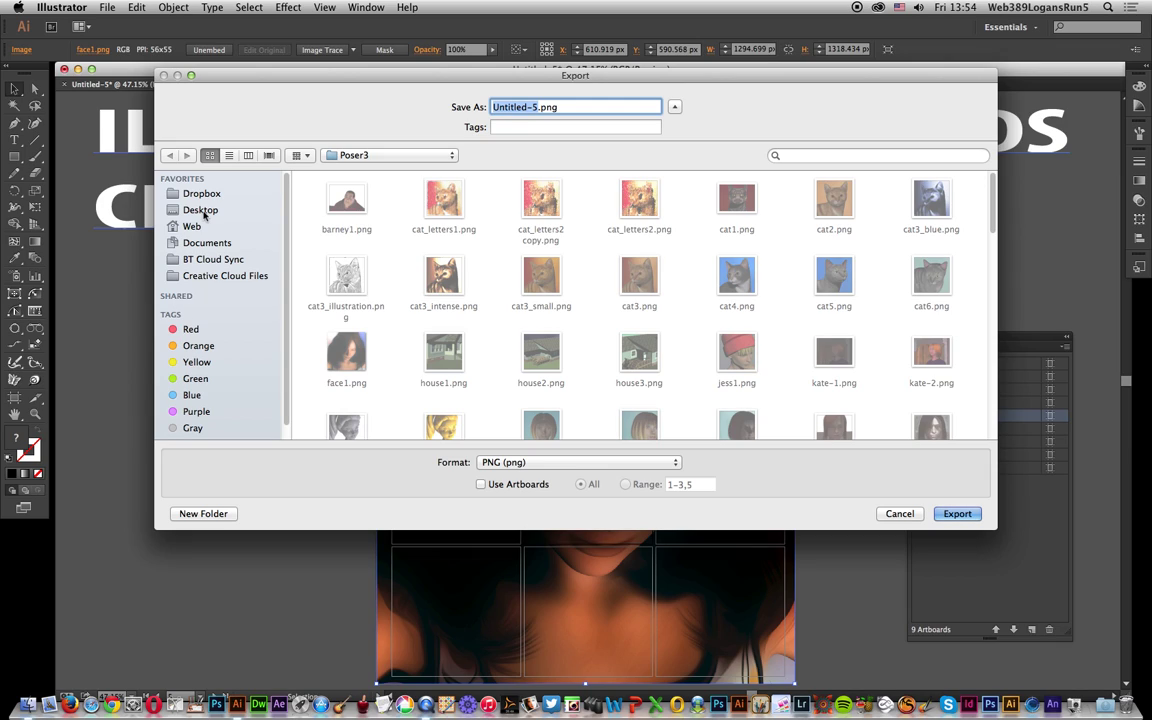
{"action": "left_click", "coordinate": [203, 211]}
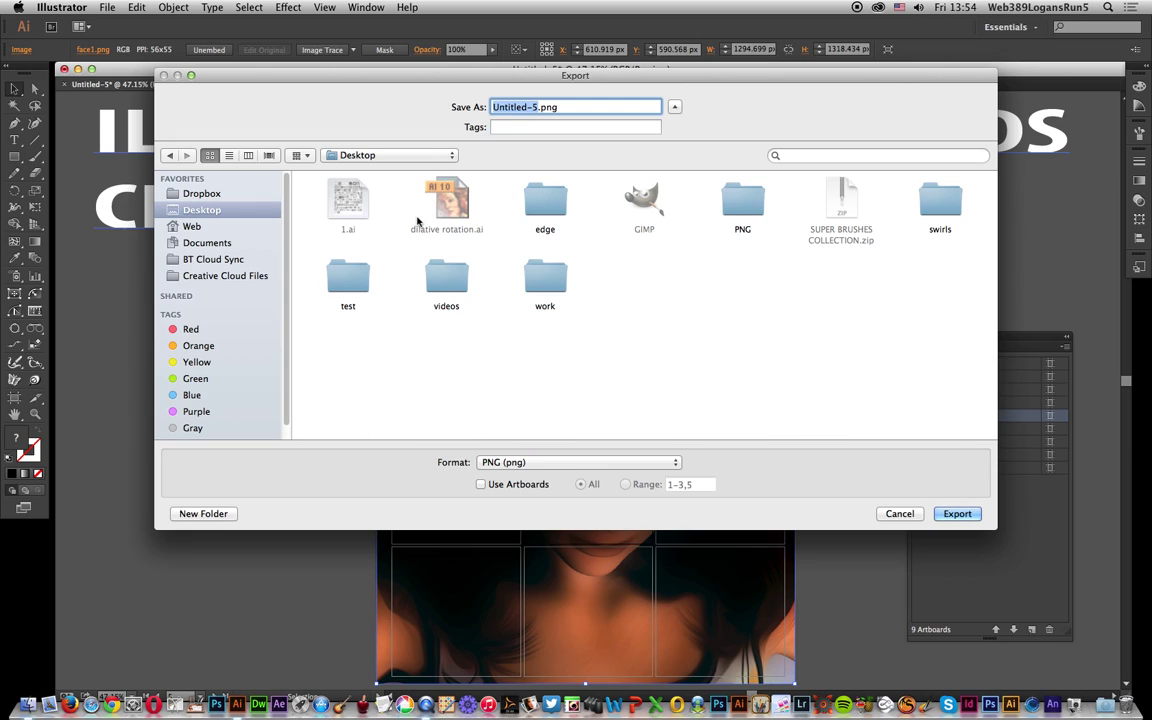
{"action": "double_click", "coordinate": [742, 200]}
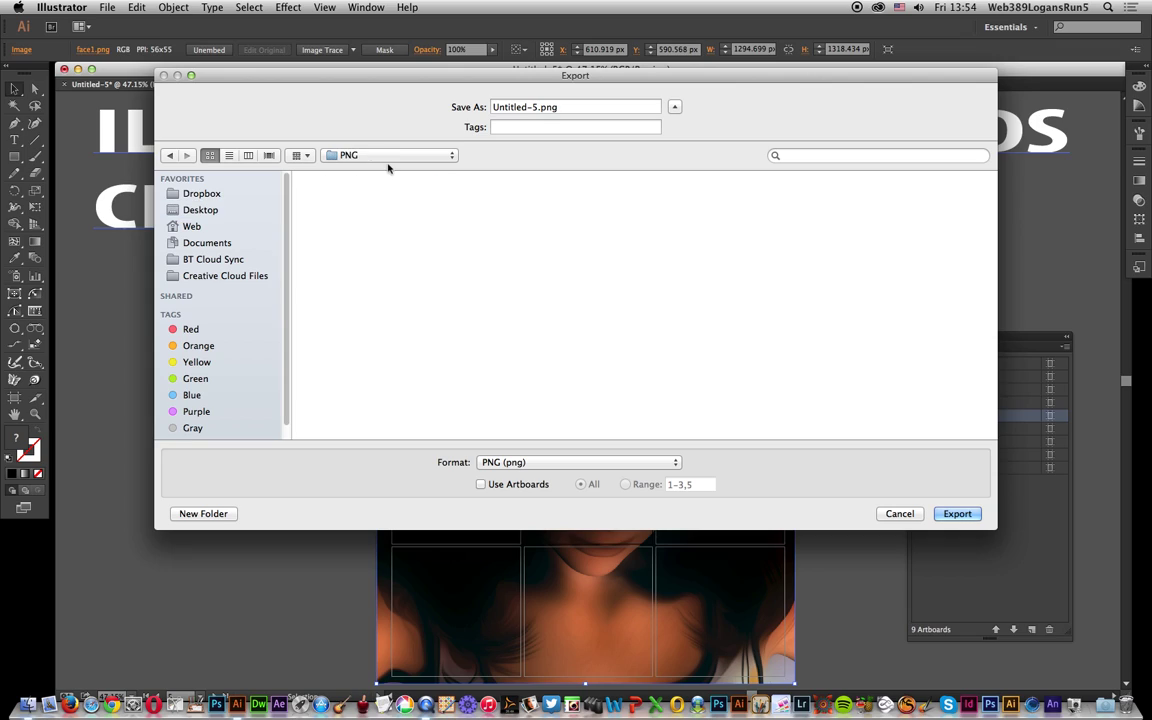
{"action": "left_click", "coordinate": [534, 107]}
{"action": "left_click_drag", "start_coordinate": [536, 107], "coordinate": [494, 107]}
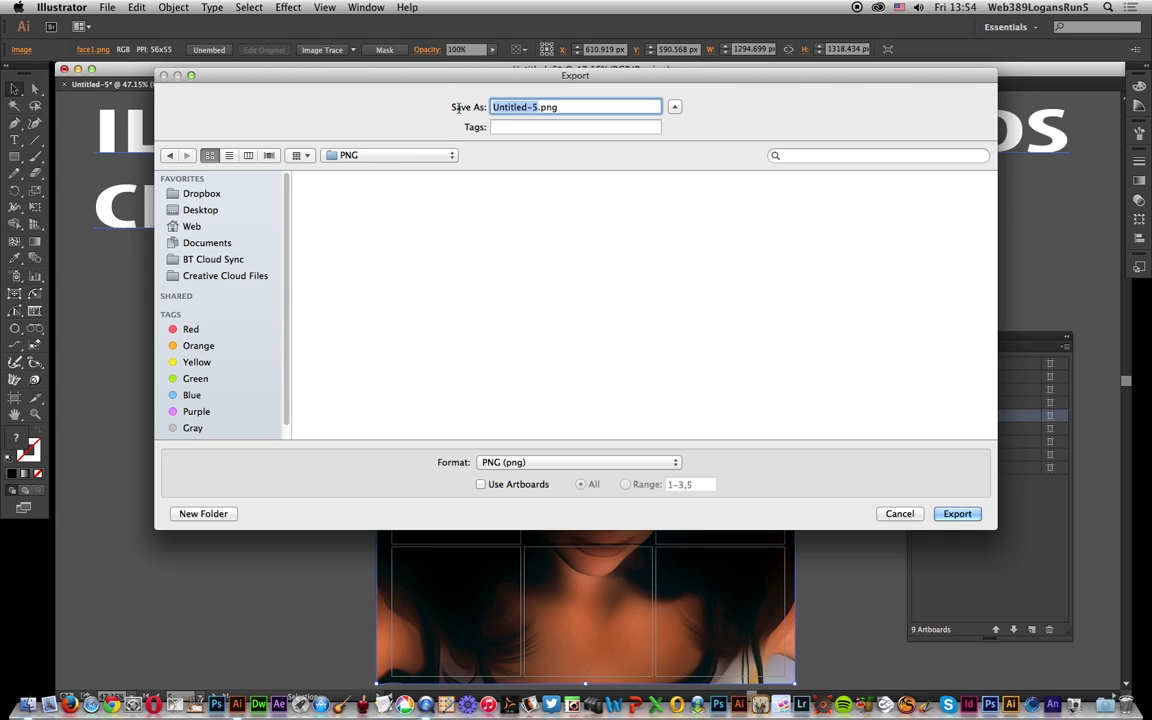
{"action": "type", "text": "pic1"}
Export all artboards as separate PNGs with default PNG options, then switch to Finder
{"action": "left_click", "coordinate": [482, 485]}
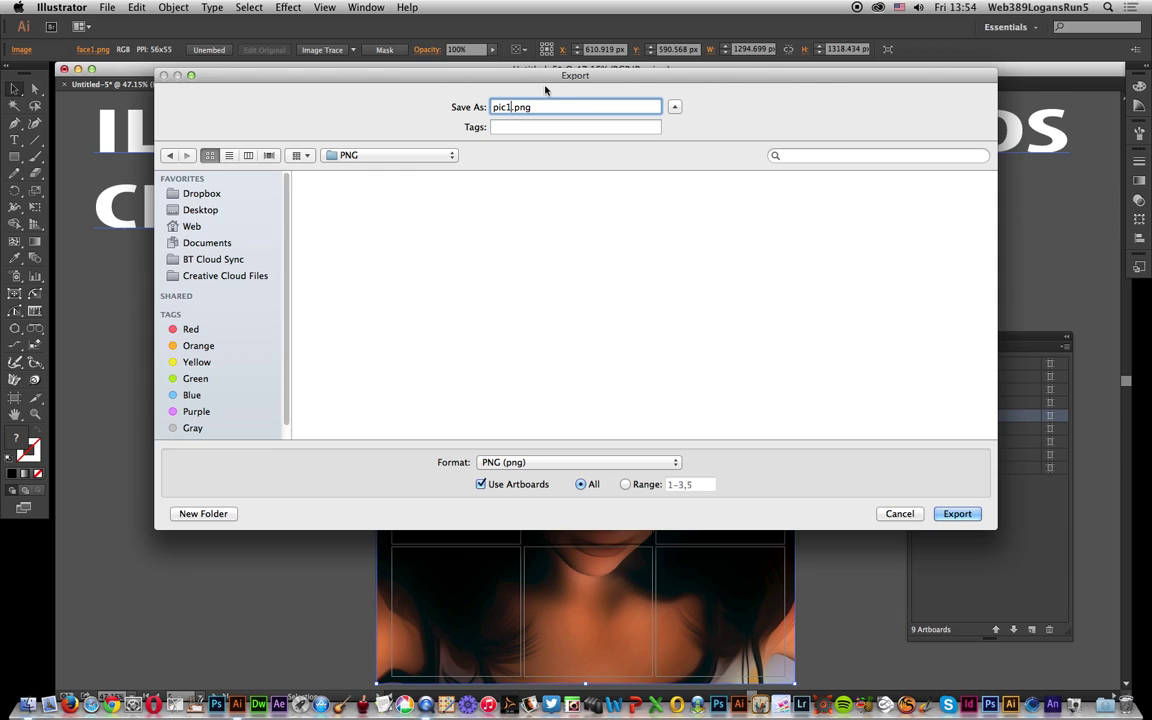
{"action": "left_click", "coordinate": [957, 514]}
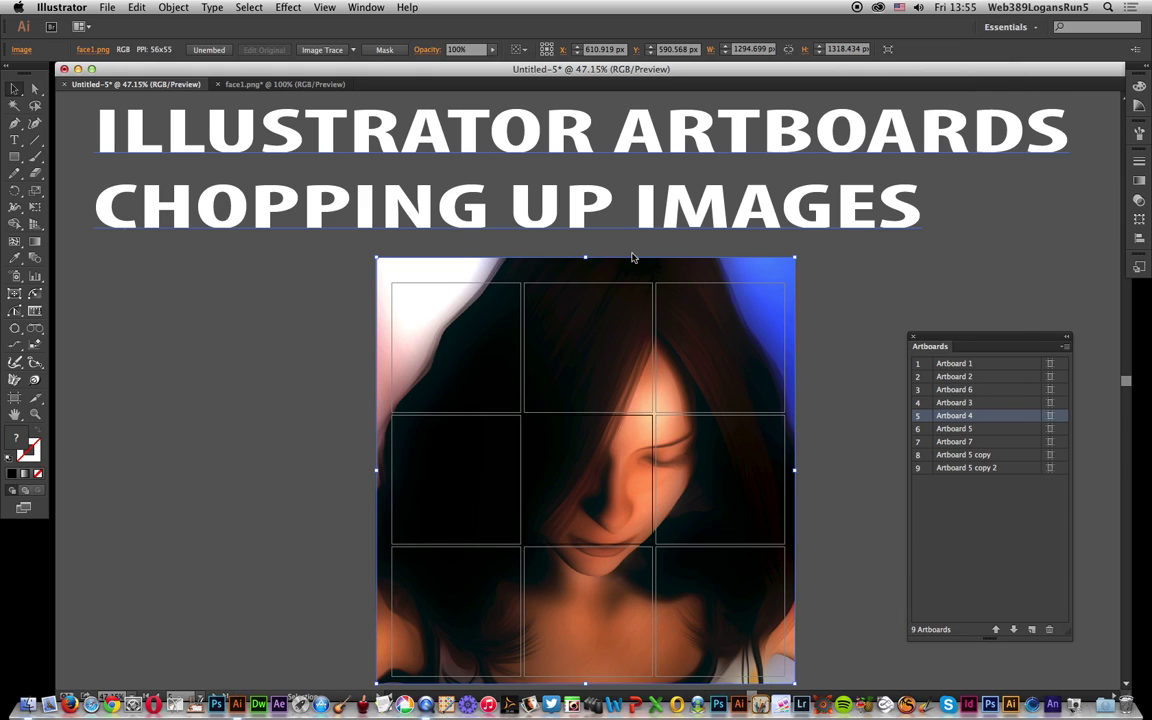
{"action": "left_click", "coordinate": [676, 479]}
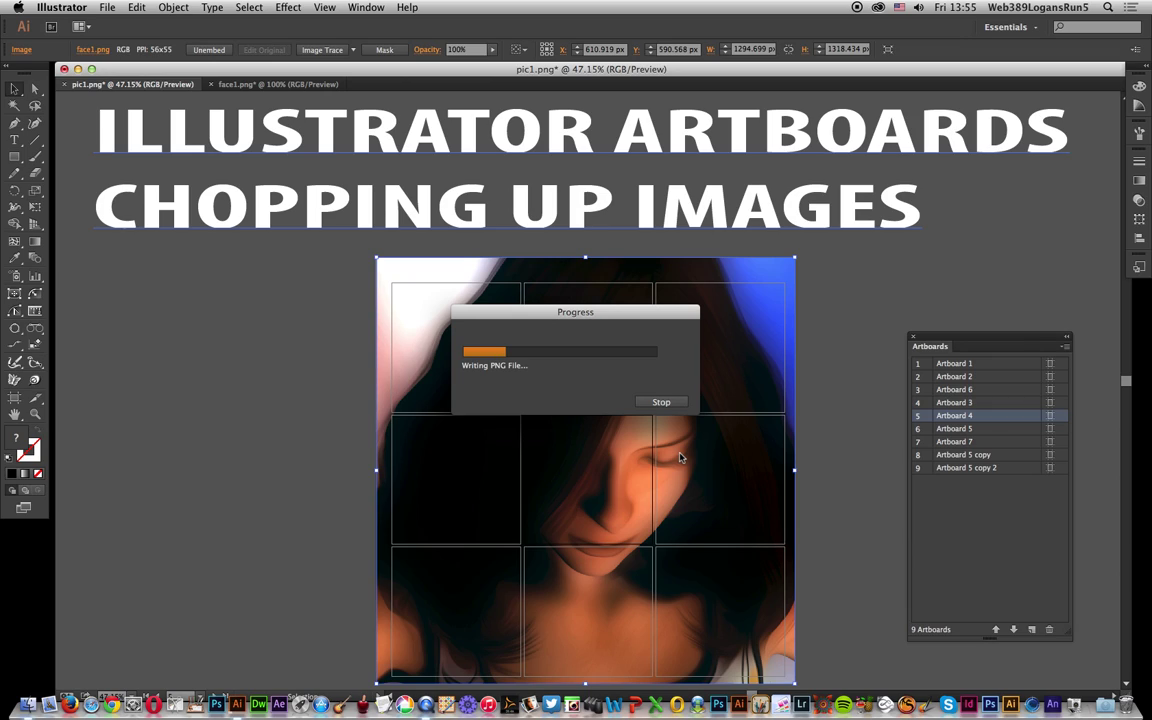
{"action": "key", "text": "super+Tab"}
{"action": "key", "text": "super+Tab"}
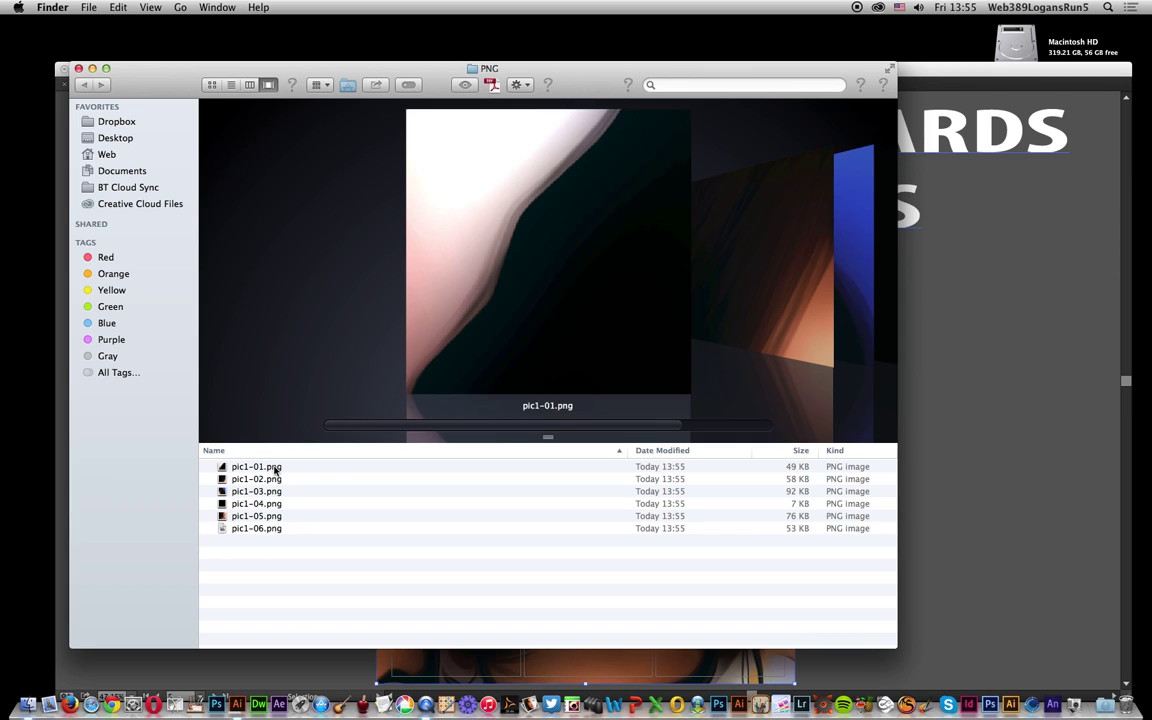
Preview pic1-01.png onward through the exported tiles in Cover Flow, then return to Illustrator
{"action": "left_click", "coordinate": [265, 467]}
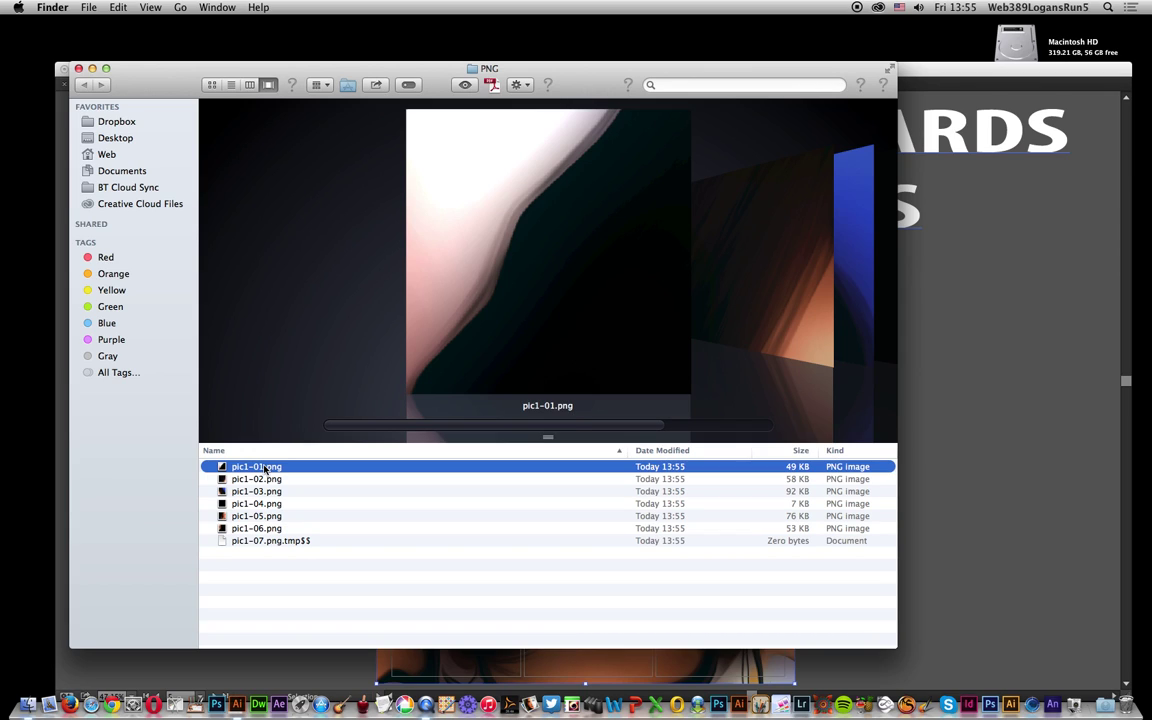
{"action": "key", "text": "Down"}
{"action": "key", "text": "Down"}
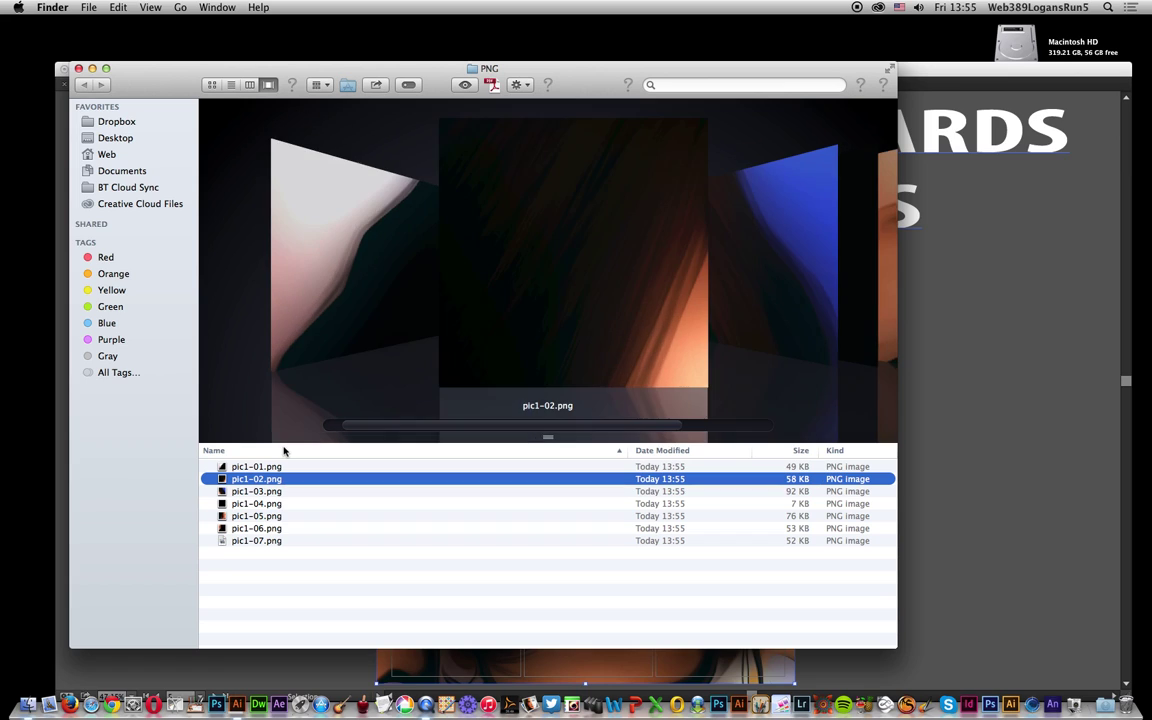
{"action": "key", "text": "Down"}
{"action": "key", "text": "Down"}
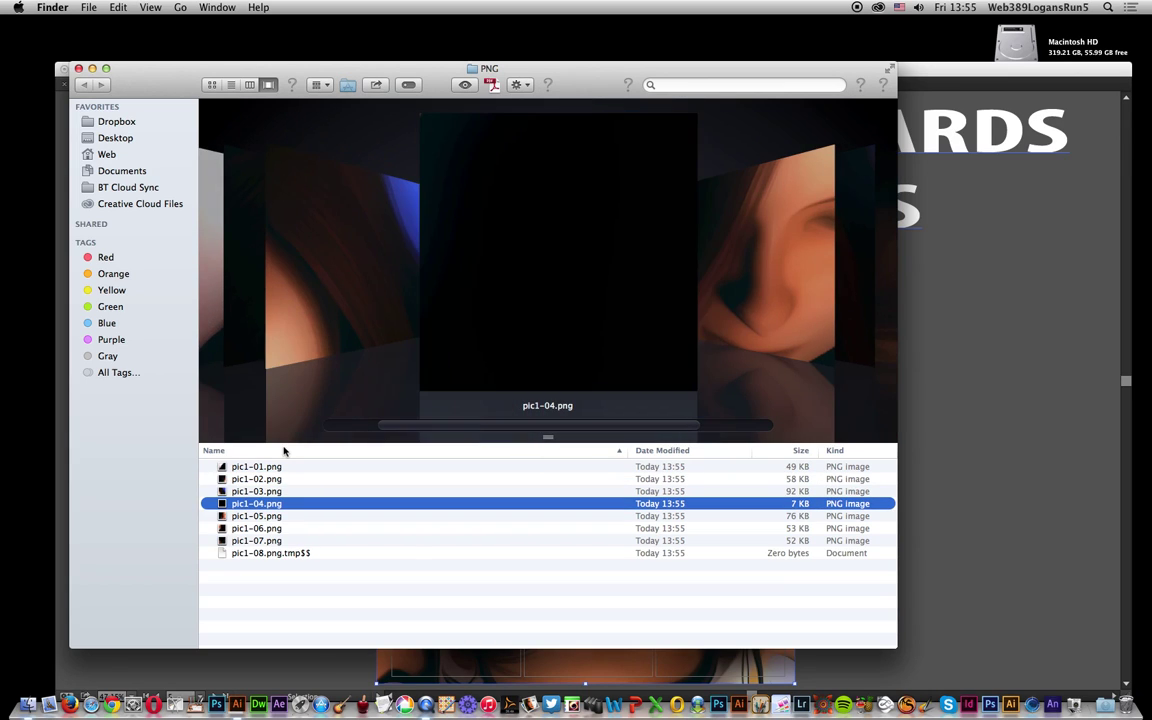
{"action": "key", "text": "Down"}
{"action": "key", "text": "Down"}
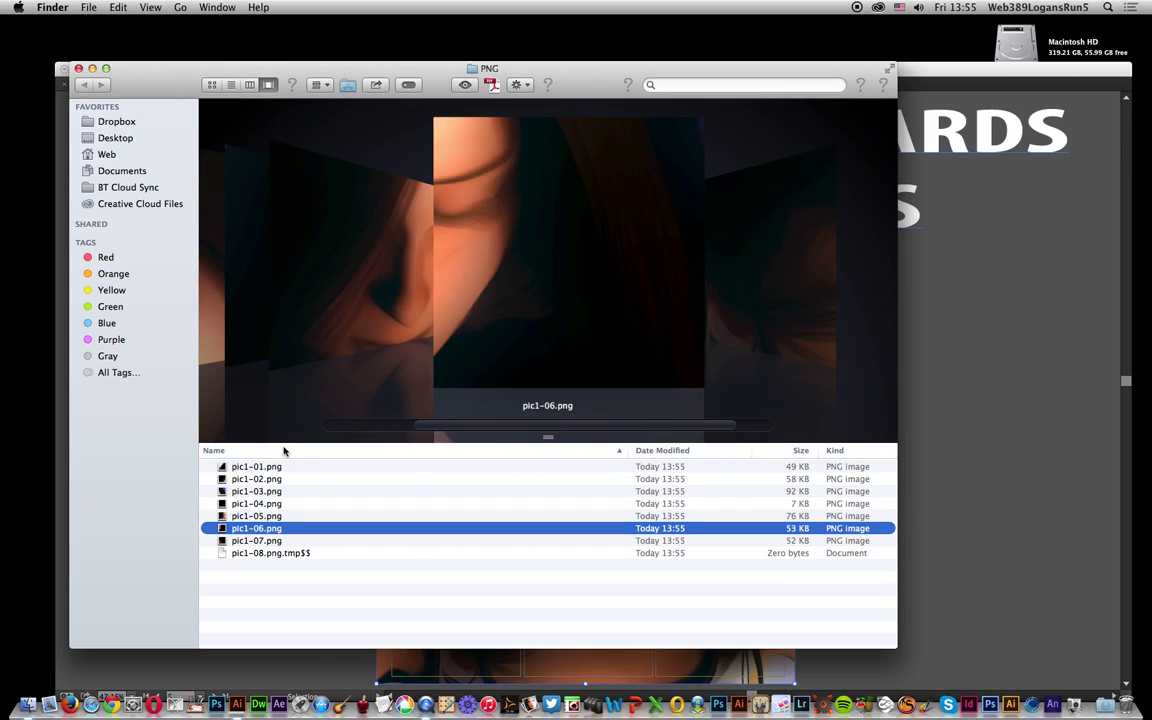
{"action": "key", "text": "Up"}
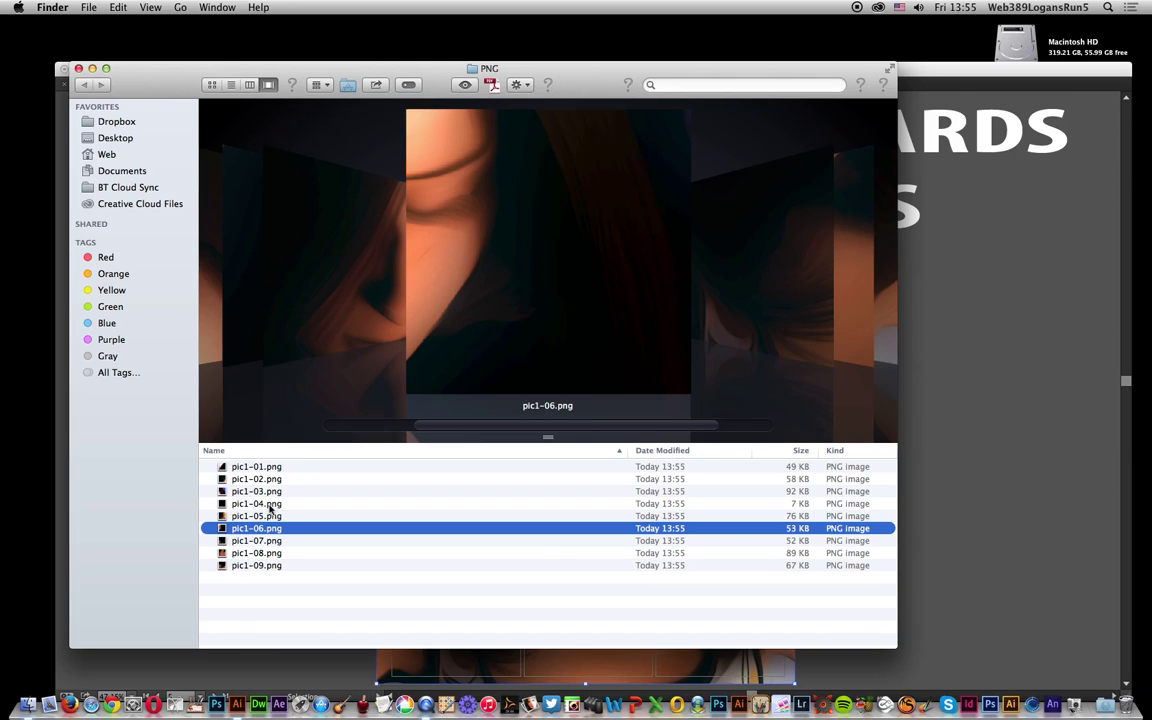
{"action": "key", "text": "super+Tab"}
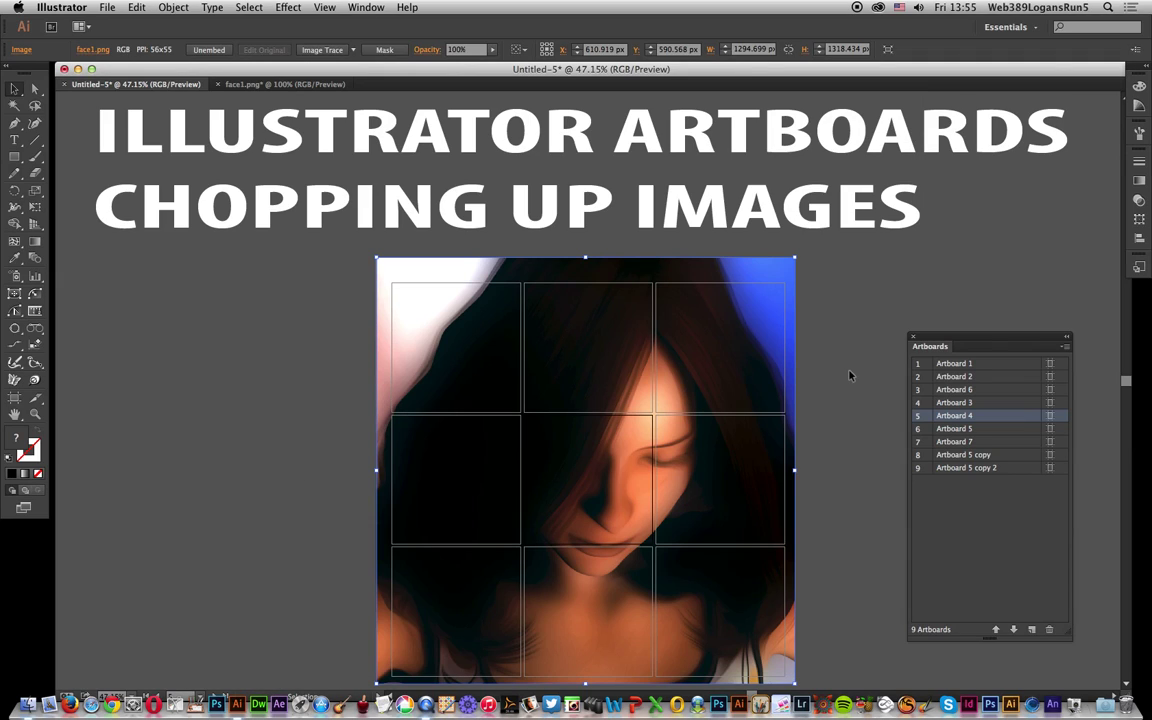
Use Rearrange Artboards from the Artboards panel menu to set 3 columns with 30 px spacing
{"action": "left_click", "coordinate": [850, 376]}
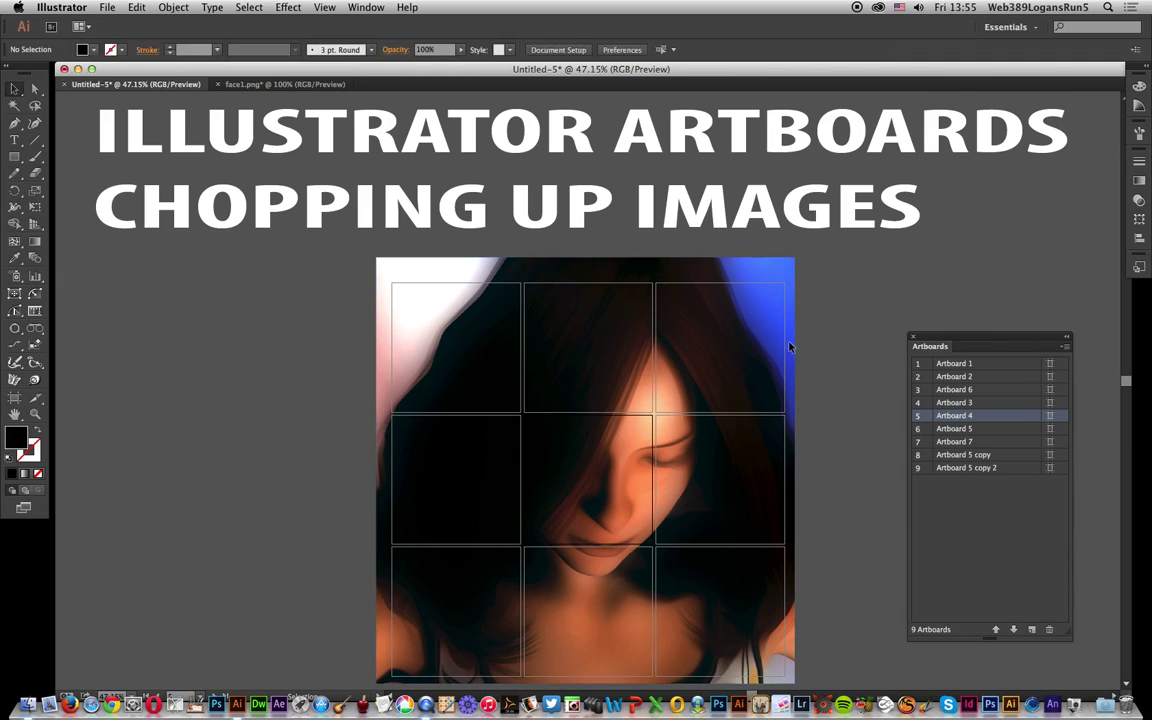
{"action": "left_click", "coordinate": [1064, 349]}
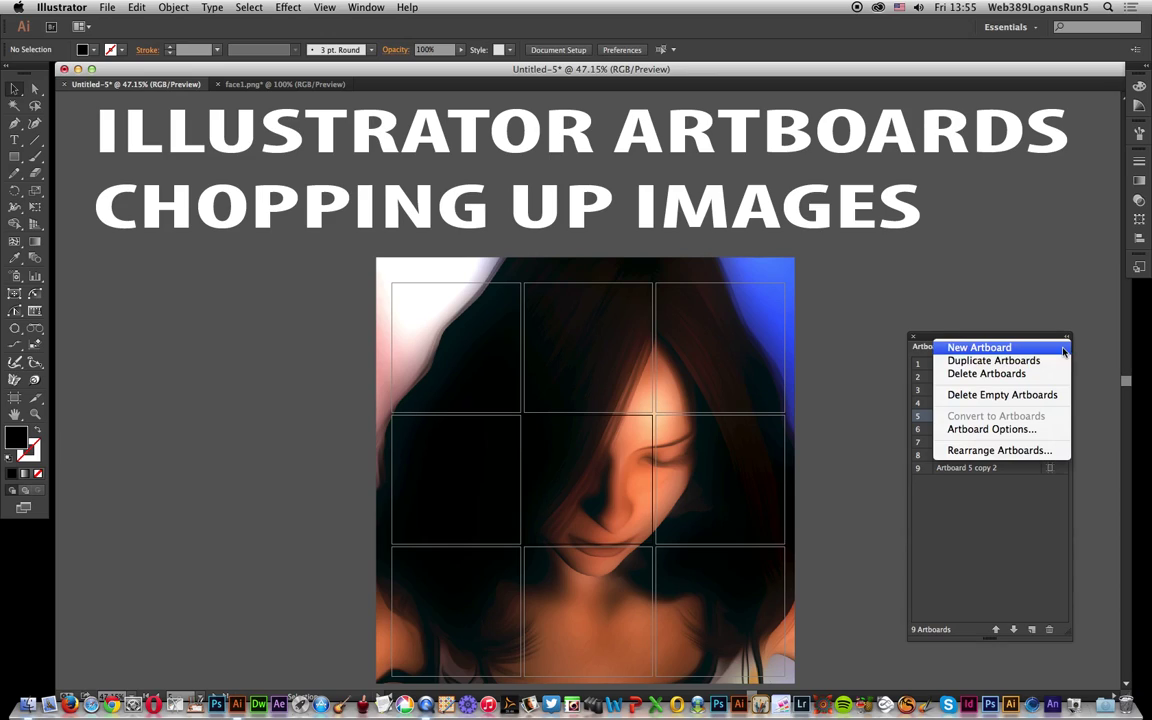
{"action": "left_click", "coordinate": [996, 452]}
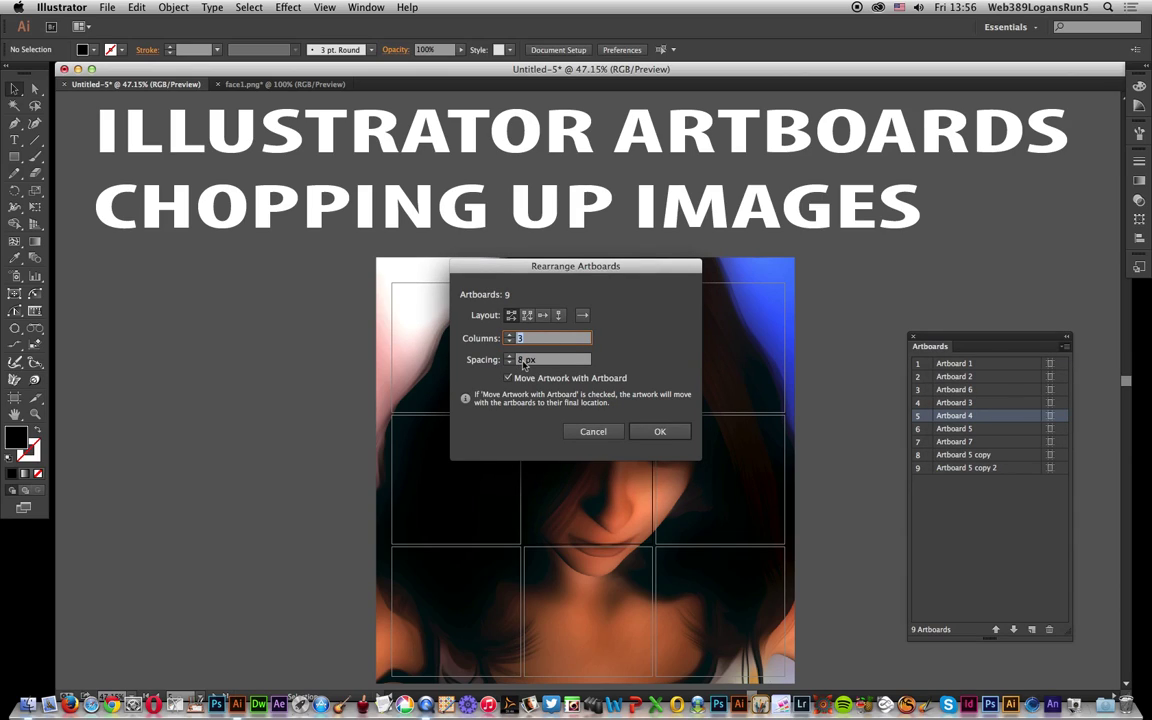
{"action": "key", "text": "Tab"}
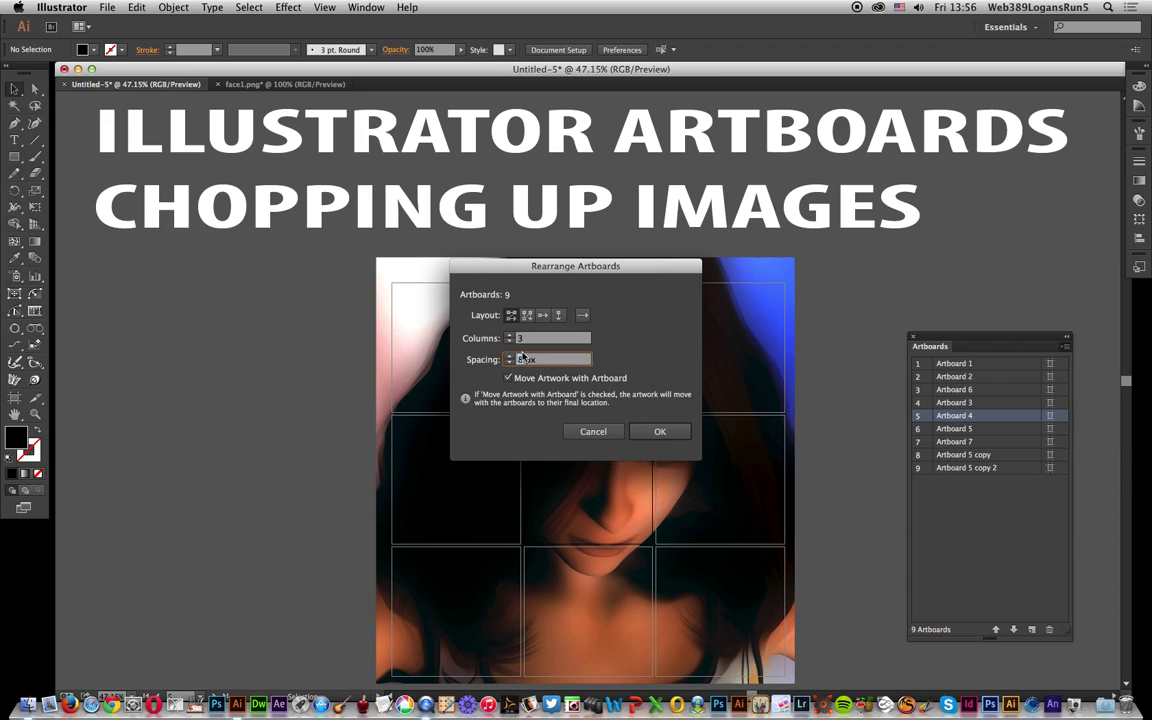
{"action": "type", "text": "30"}
{"action": "key", "text": "Return"}
{"action": "key", "text": "super+alt+0"}
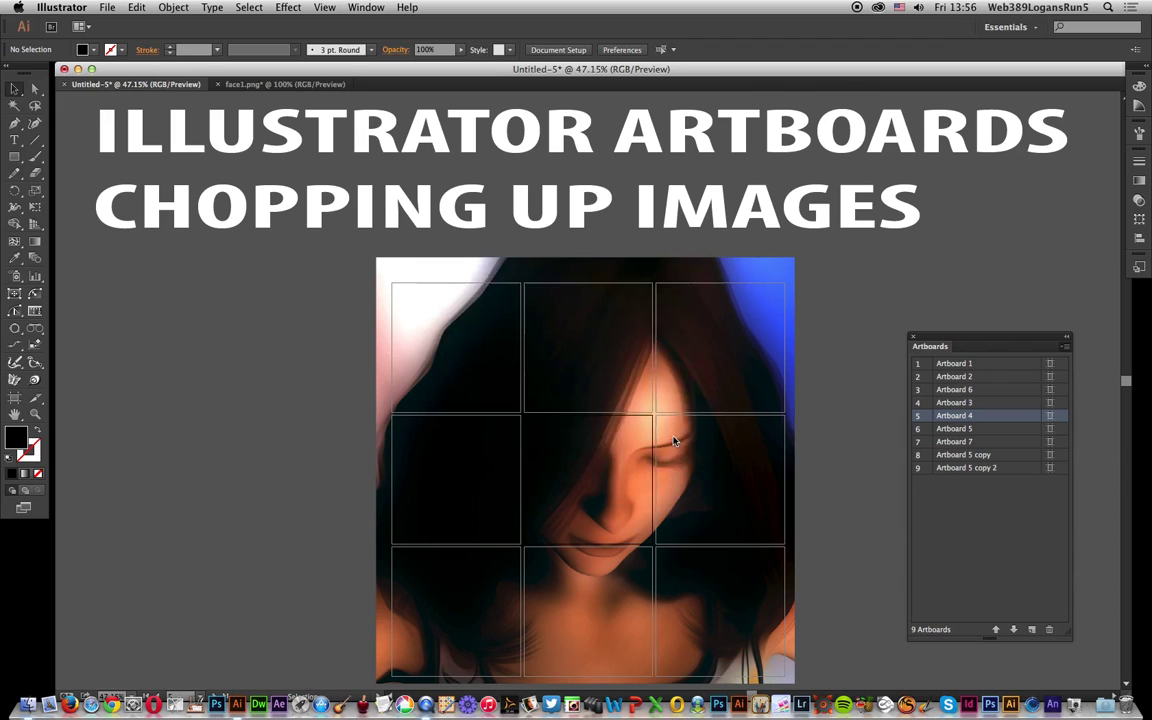
Show the Navigator panel from the Window menu
{"action": "scroll", "coordinate": [338, 330], "scroll_direction": "up", "scroll_amount": 3}
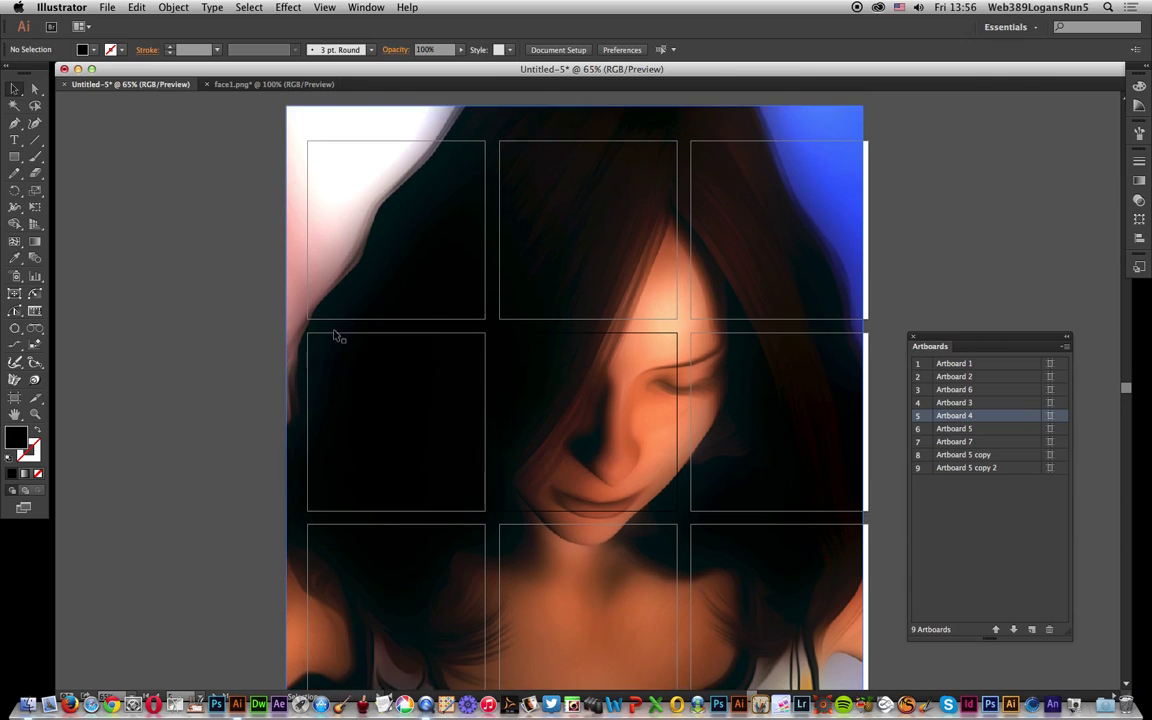
{"action": "scroll", "coordinate": [338, 308], "scroll_direction": "up", "scroll_amount": 3}
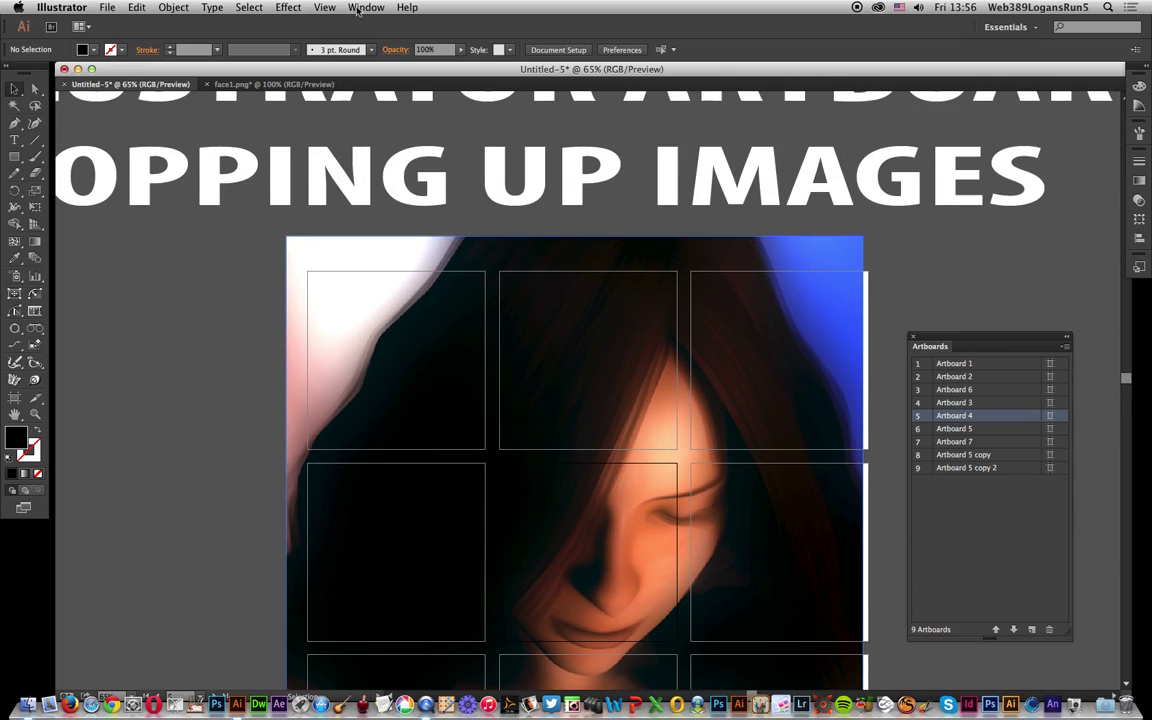
{"action": "left_click", "coordinate": [352, 8]}
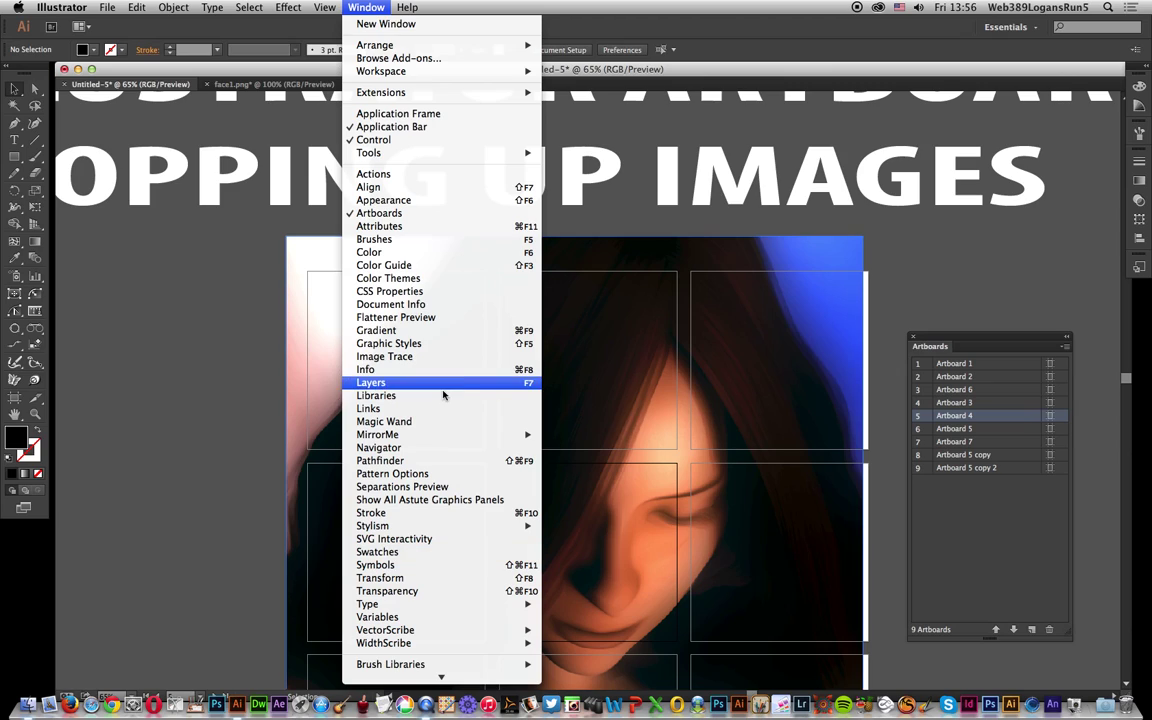
{"action": "left_click", "coordinate": [425, 448]}
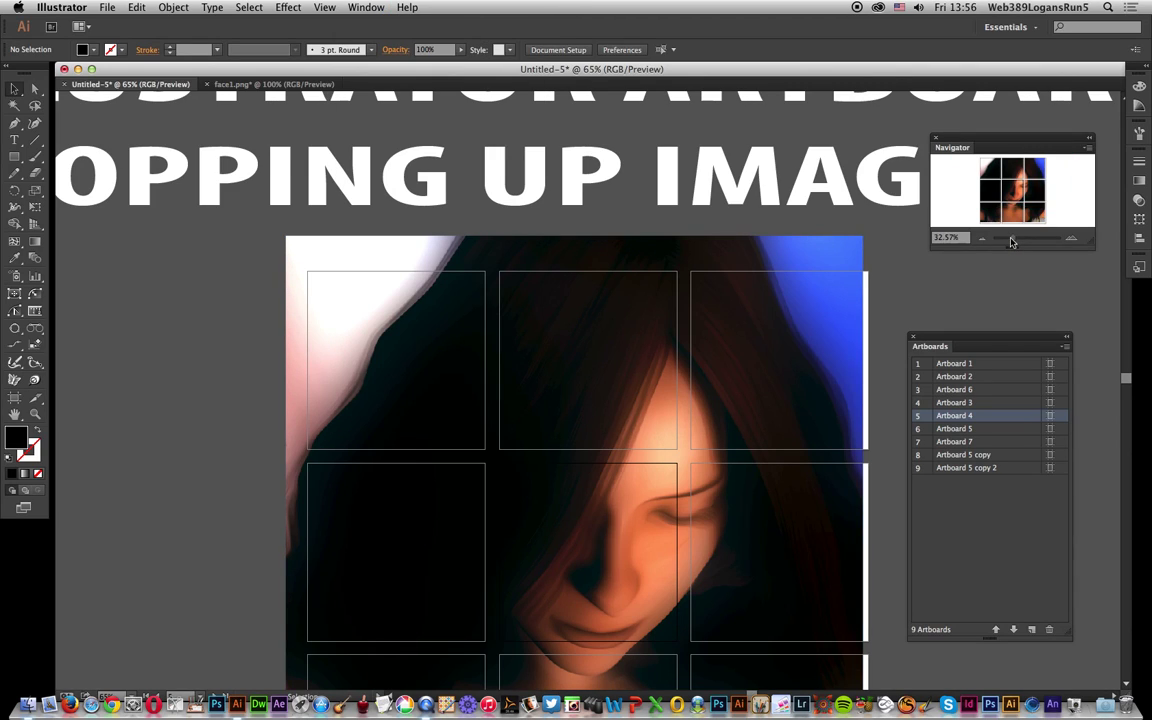
Zoom out to 32.57% and scale the face photo to about 965 × 981 px over the top-left four artboards
{"action": "left_click_drag", "start_coordinate": [1013, 242], "coordinate": [995, 242]}
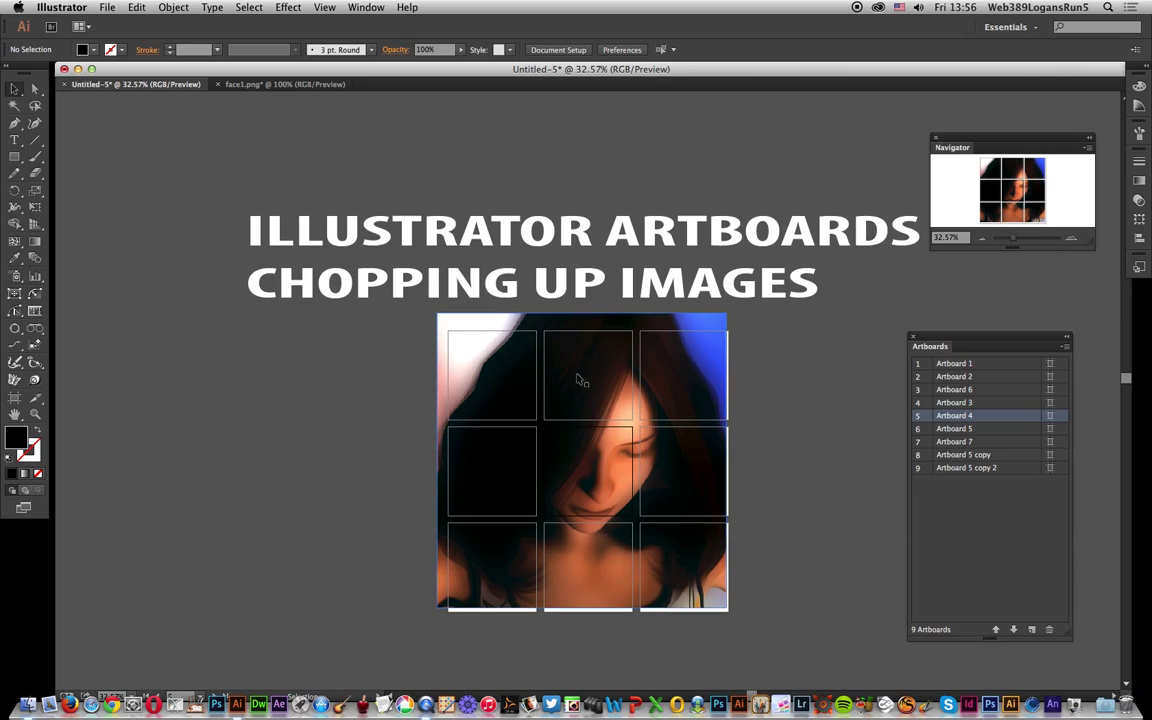
{"action": "left_click", "coordinate": [712, 602]}
{"action": "left_click_drag", "start_coordinate": [729, 607], "coordinate": [652, 531]}
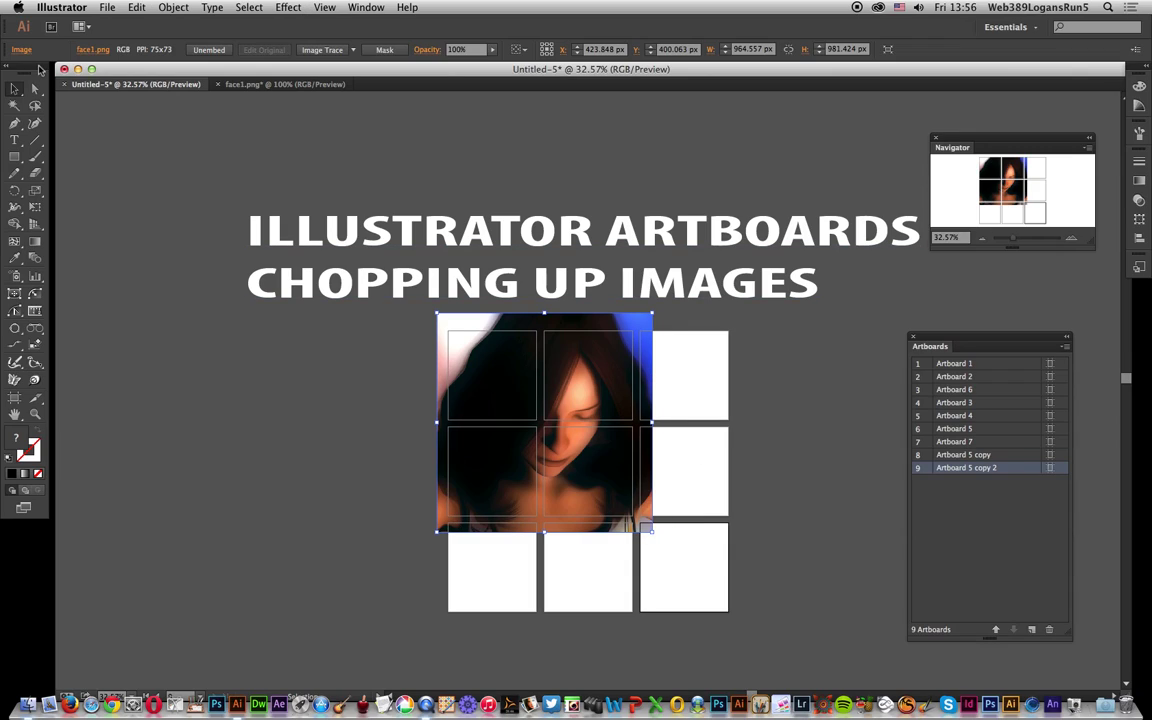
Export as pic2.png with Use Artboards (All) ticked and default PNG options
{"action": "left_click", "coordinate": [106, 6]}
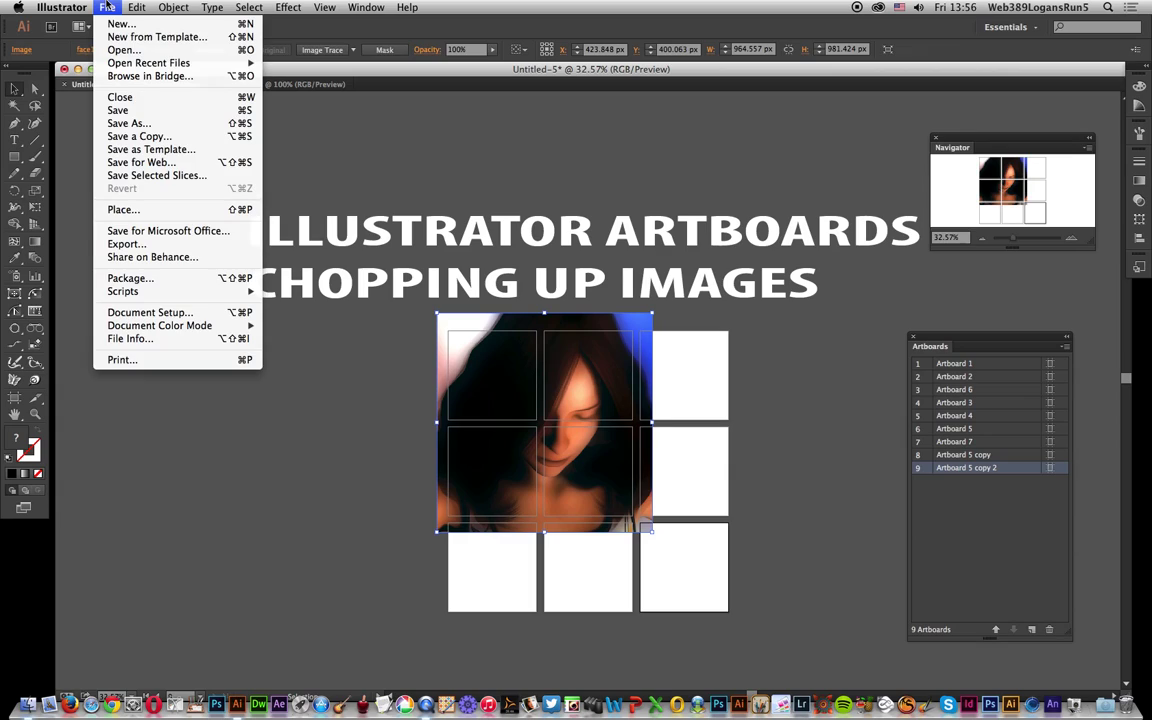
{"action": "left_click", "coordinate": [138, 246]}
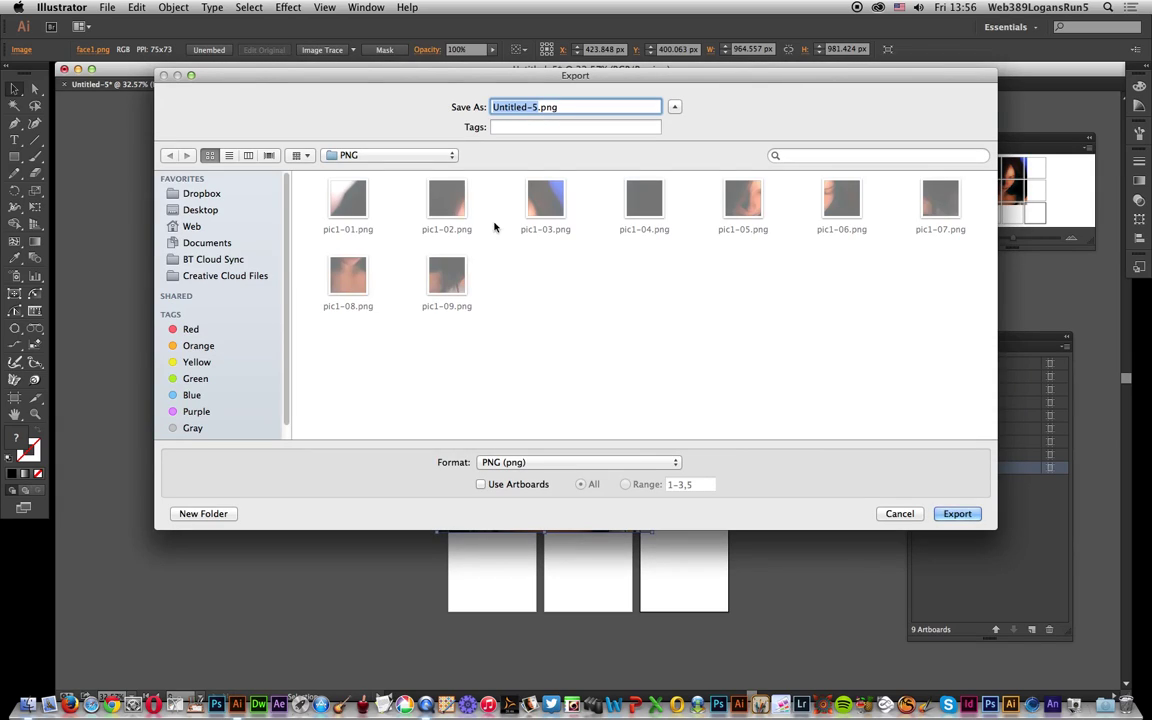
{"action": "left_click", "coordinate": [534, 107]}
{"action": "left_click_drag", "start_coordinate": [534, 107], "coordinate": [488, 107]}
{"action": "type", "text": "pic2"}
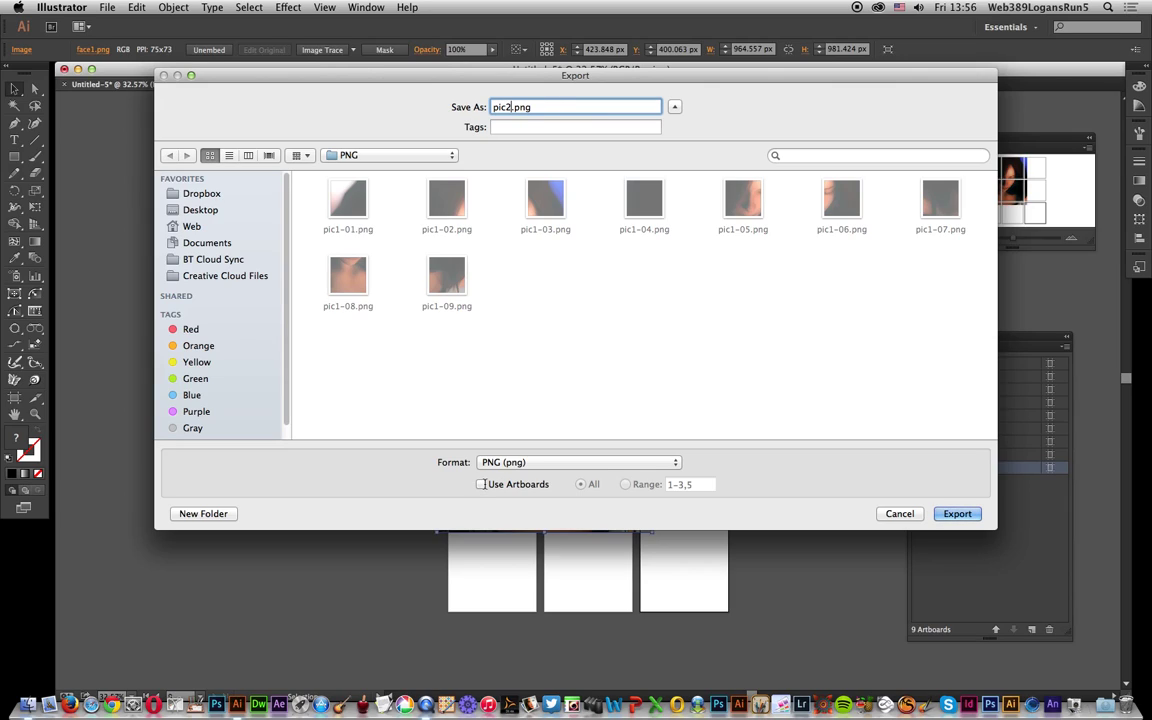
{"action": "left_click", "coordinate": [481, 485]}
{"action": "left_click", "coordinate": [975, 515]}
{"action": "left_click", "coordinate": [664, 479]}
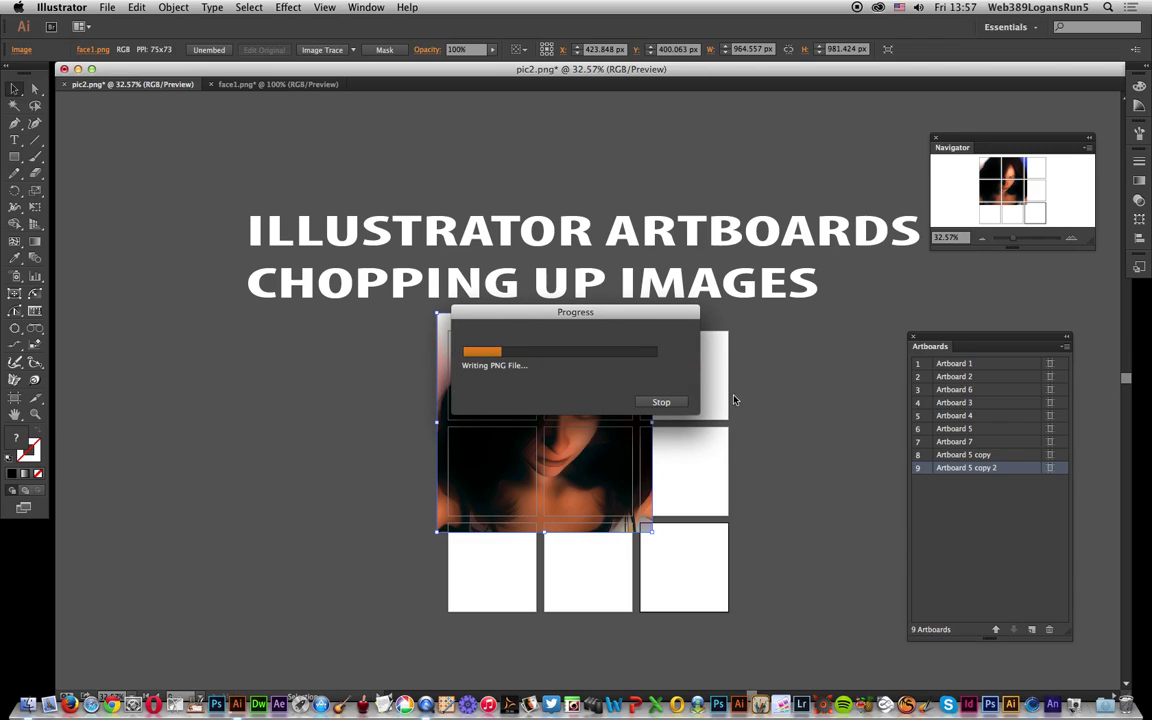
{"action": "key", "text": "super+Tab"}
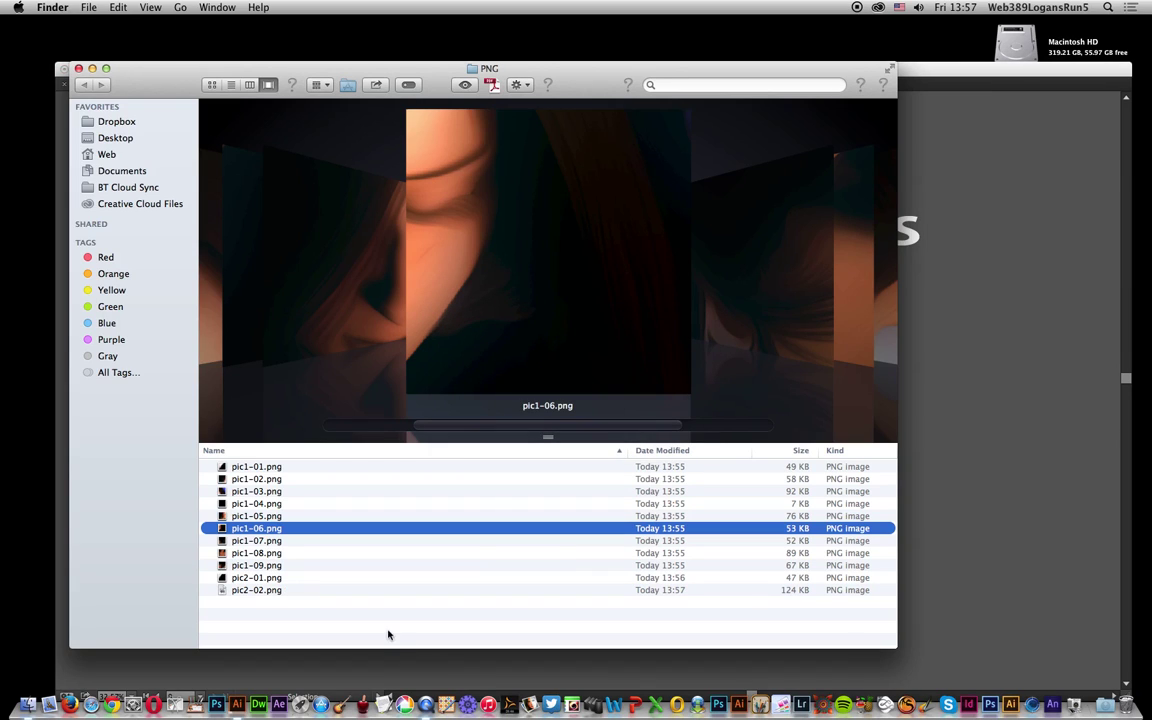
{"action": "left_click", "coordinate": [267, 578]}
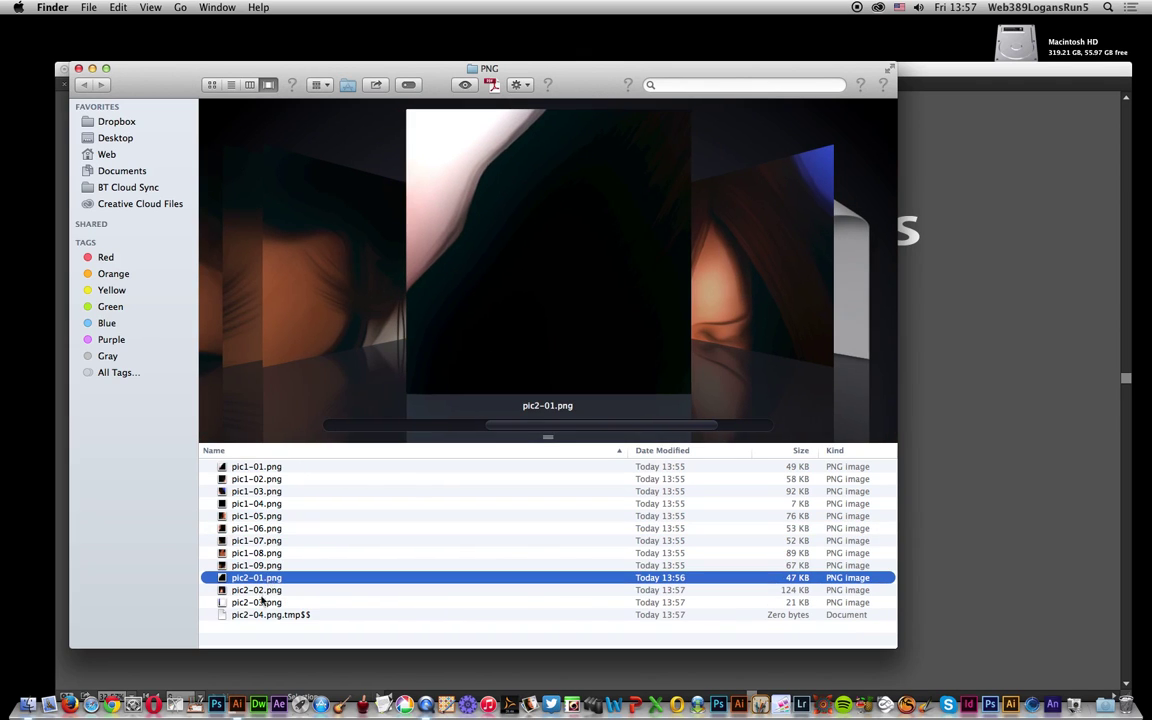
{"action": "left_click", "coordinate": [262, 591]}
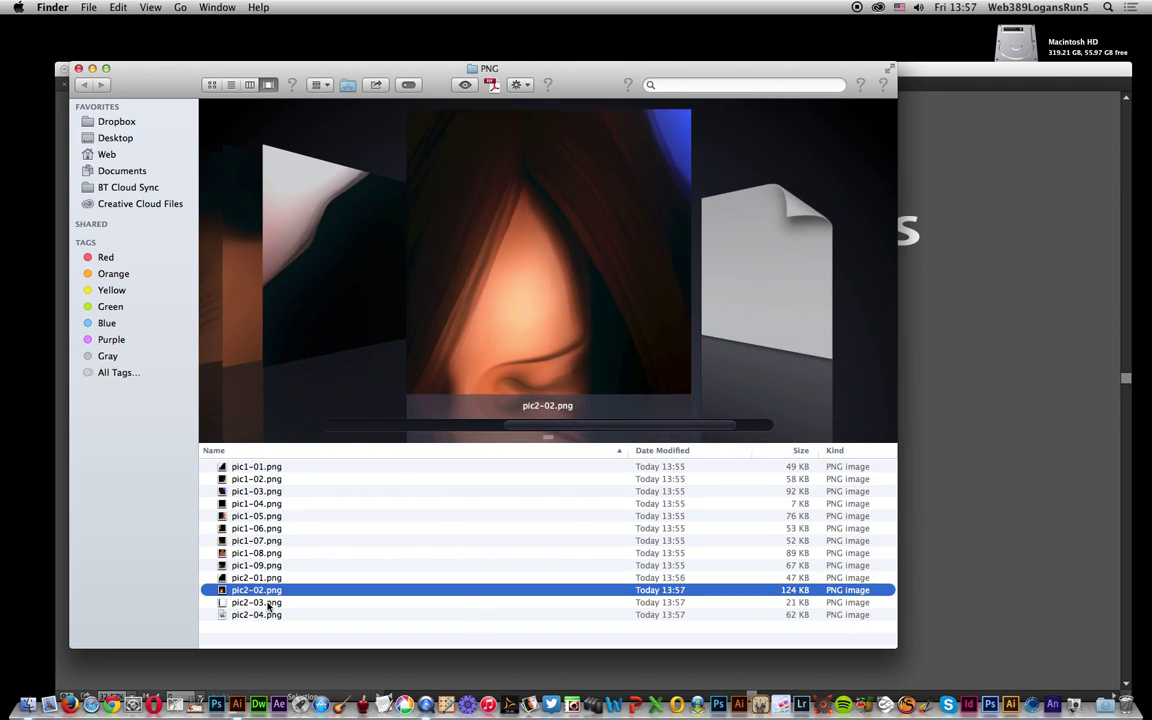
{"action": "left_click", "coordinate": [268, 603]}
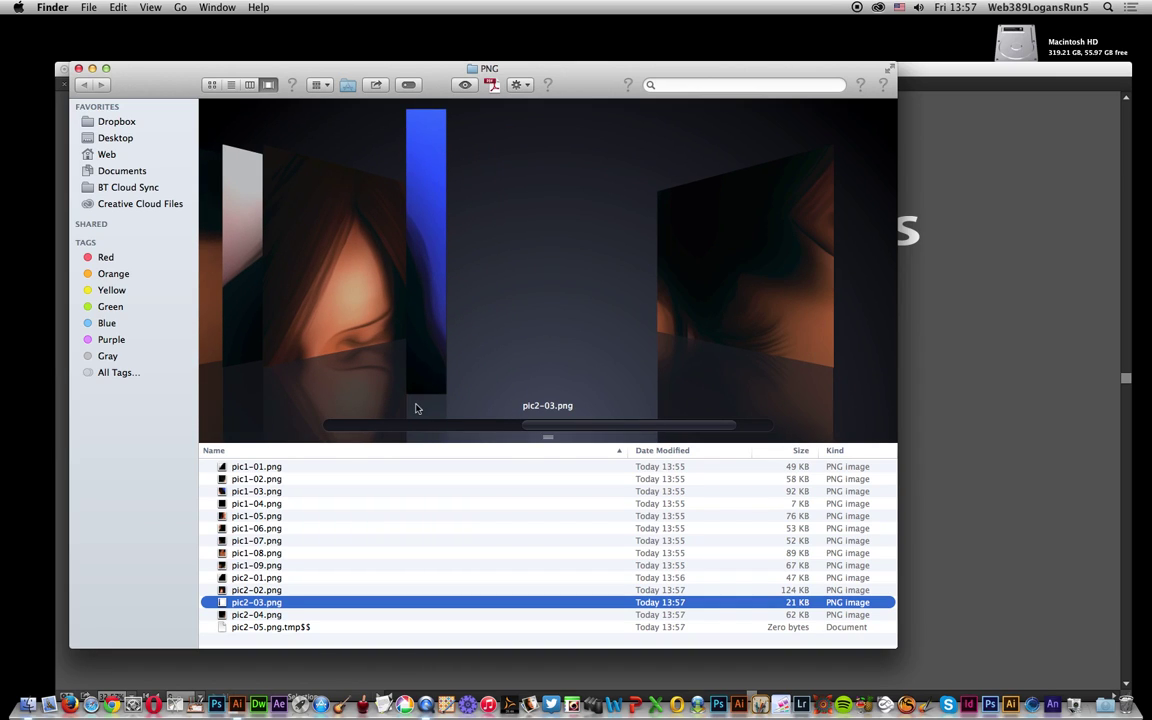
{"action": "key", "text": "super+Tab"}
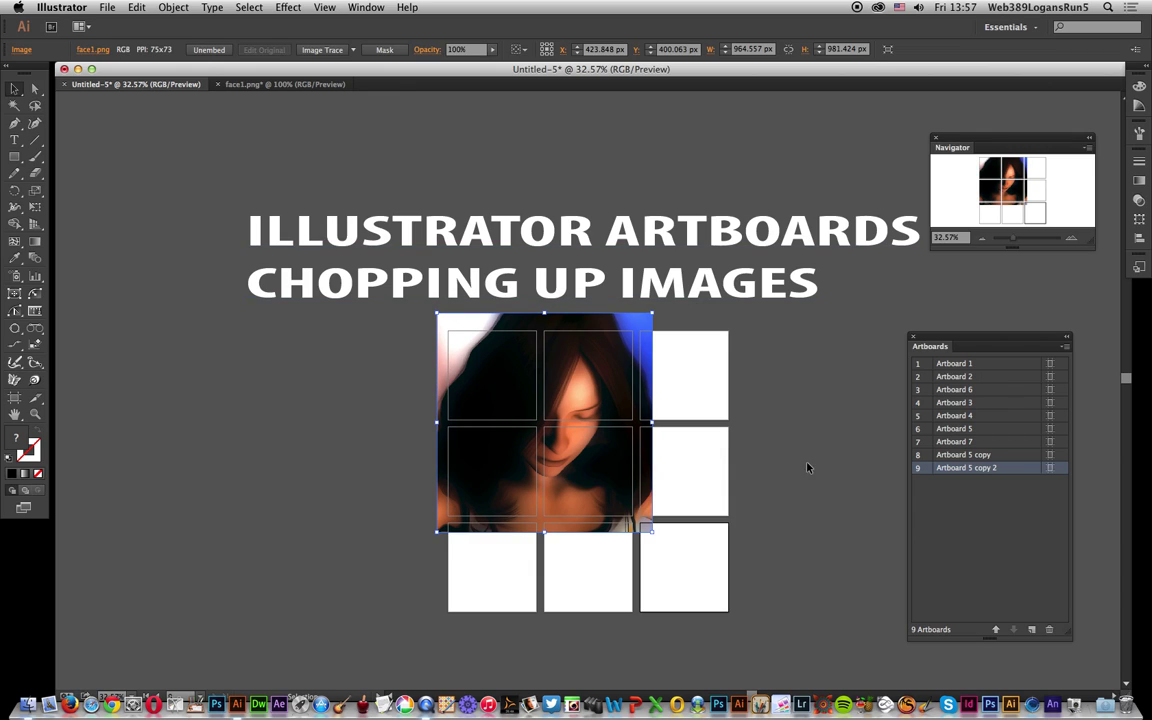
Rotate the face photo about 52° so it spans the artboard grid diagonally
{"action": "left_click", "coordinate": [590, 325]}
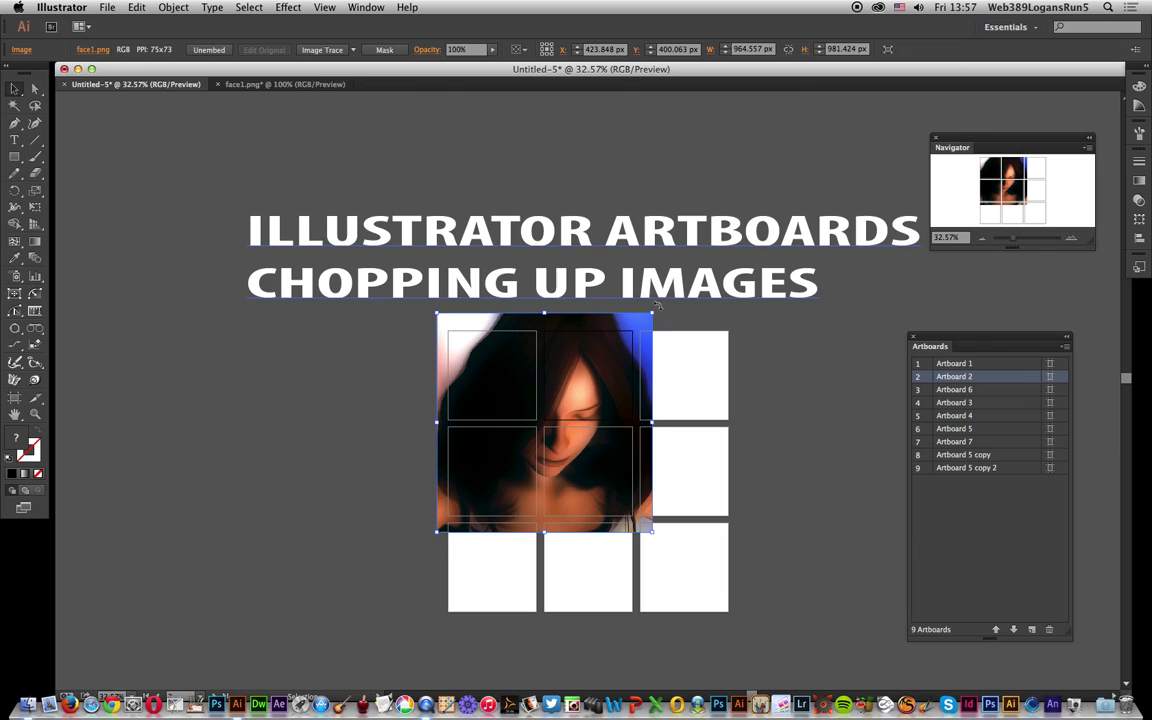
{"action": "left_click_drag", "start_coordinate": [657, 306], "coordinate": [845, 435]}
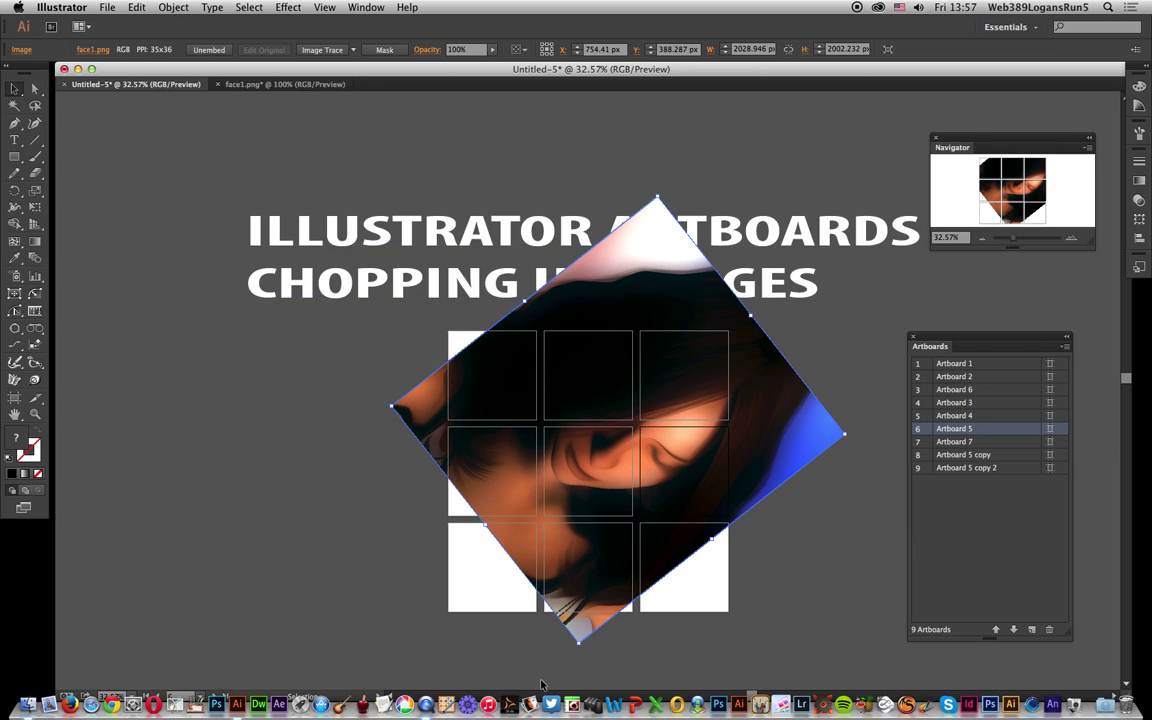